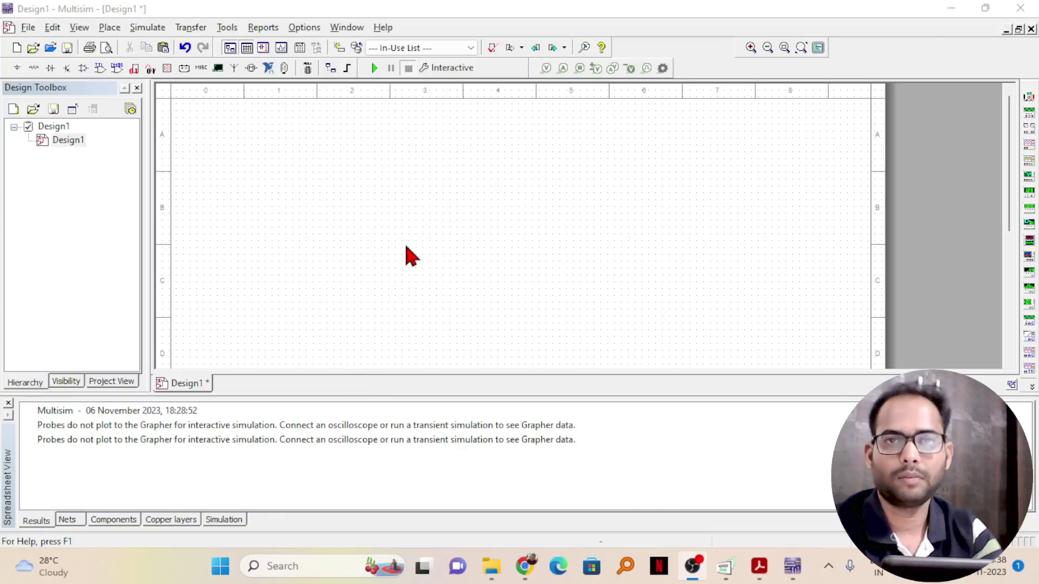
Step: Switch to the BEEE Unit 3 lecture PDF showing the Full-Wave Rectifier slide
key("alt+Tab")
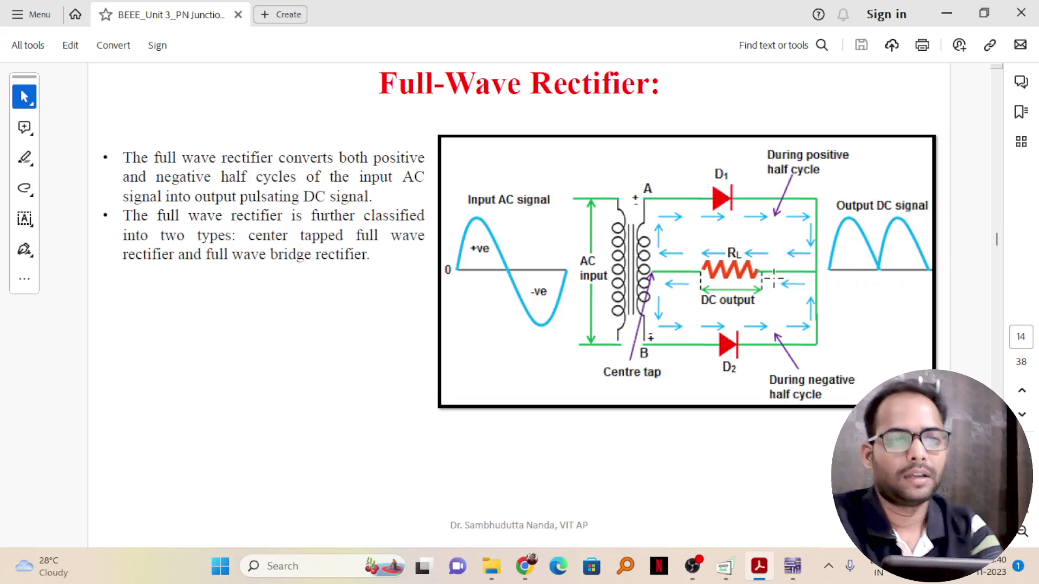
Step: Back in Multisim, place an AC_POWER source from POWER_SOURCES on the schematic
key("alt+Tab")
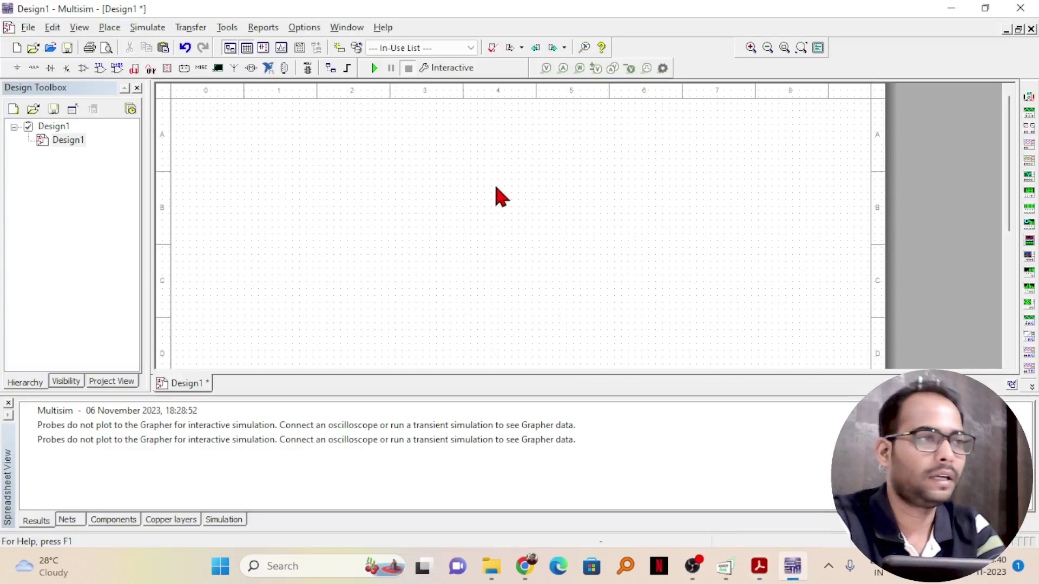
left_click(18, 67)
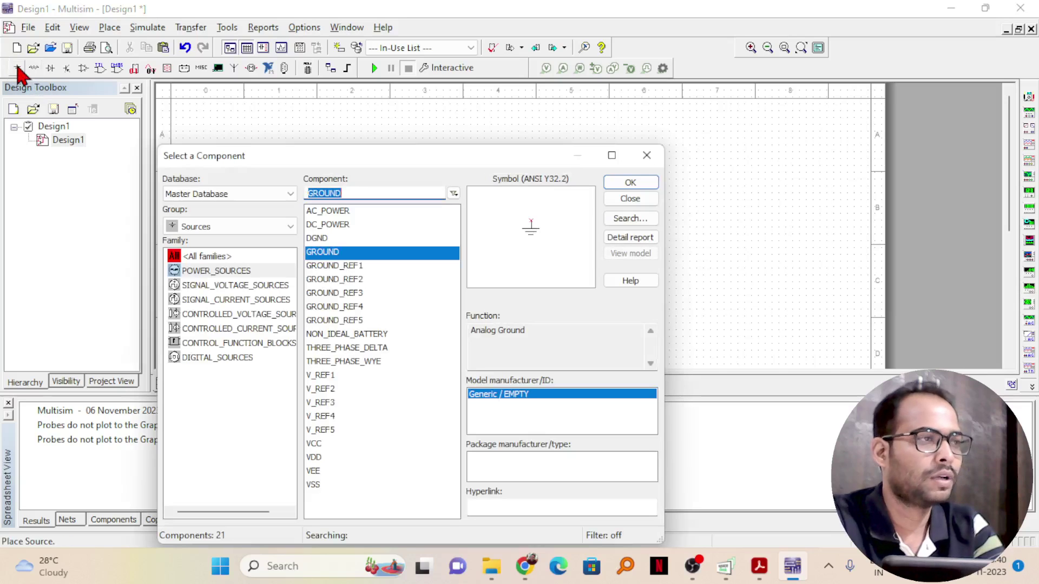
left_click(219, 272)
left_click(338, 212)
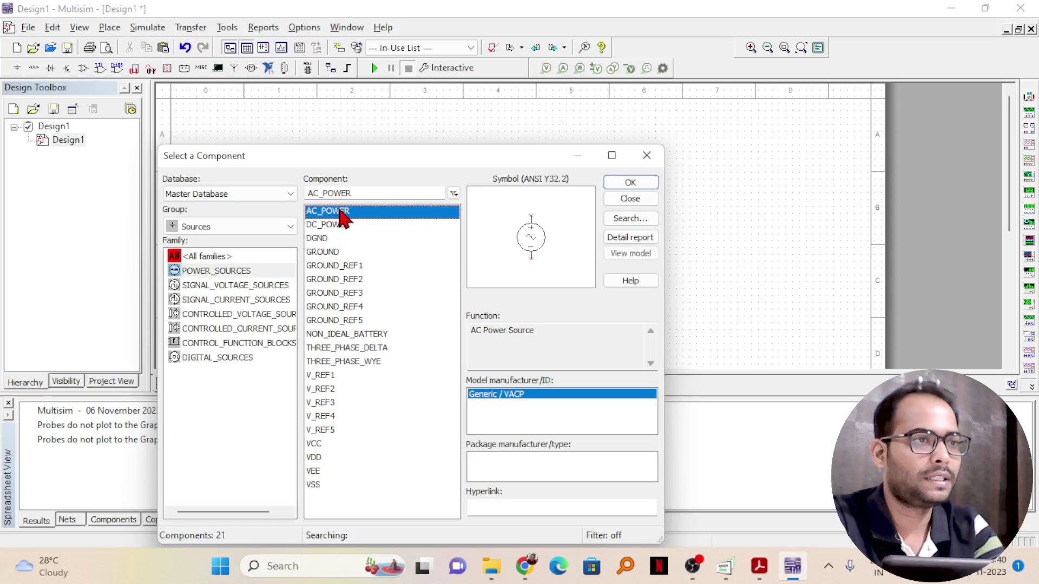
left_click(629, 183)
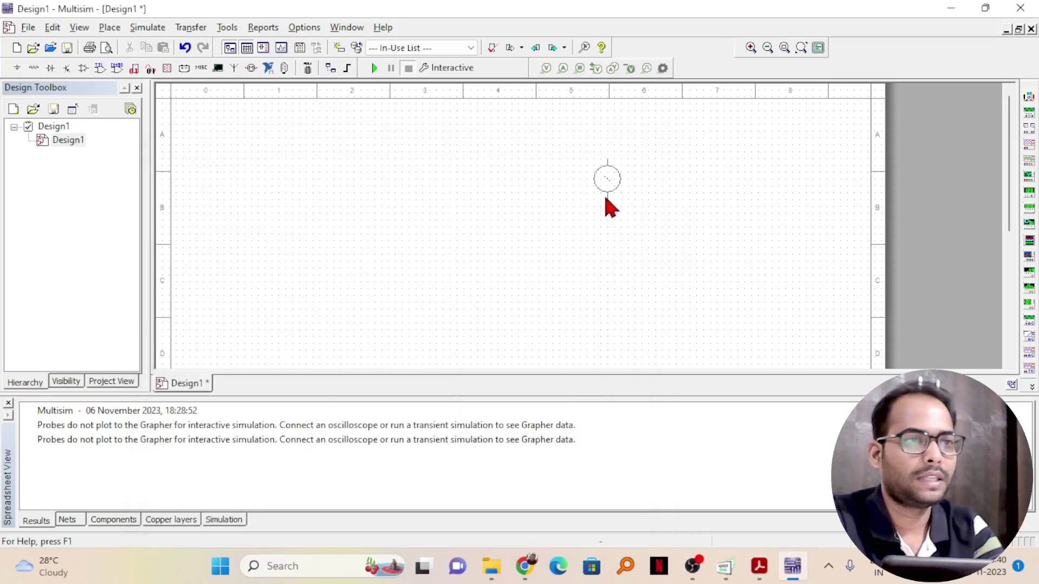
left_click(247, 228)
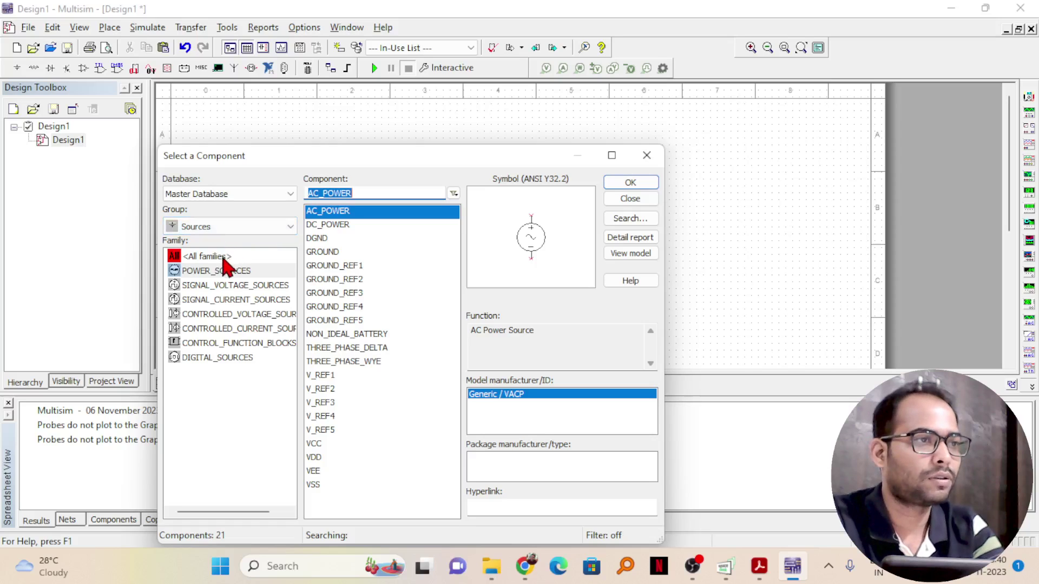
Step: Select the Basic group's 1P1S_TAPPED centre-tapped transformer for placement
left_click(229, 228)
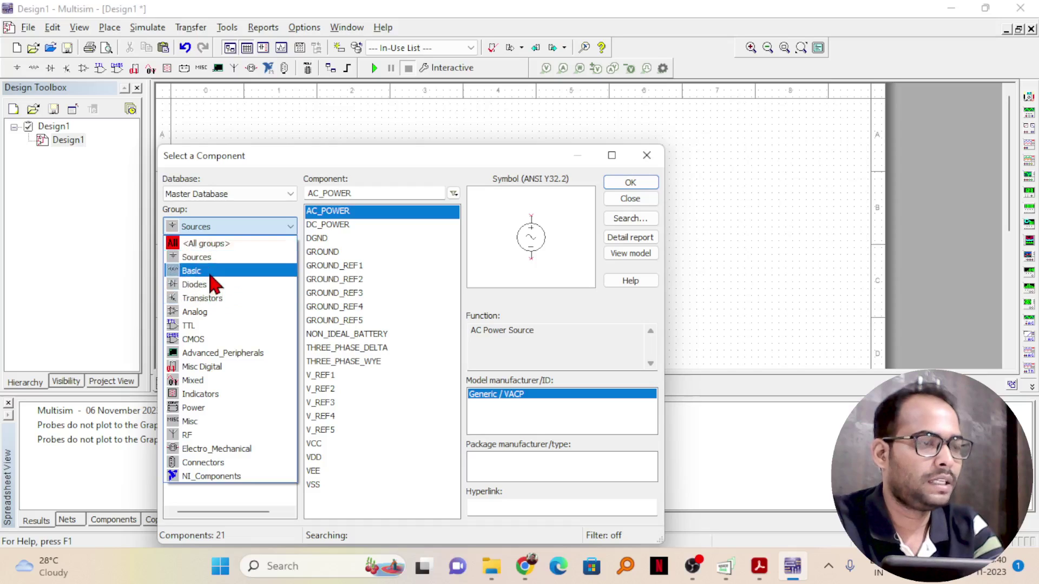
left_click(210, 271)
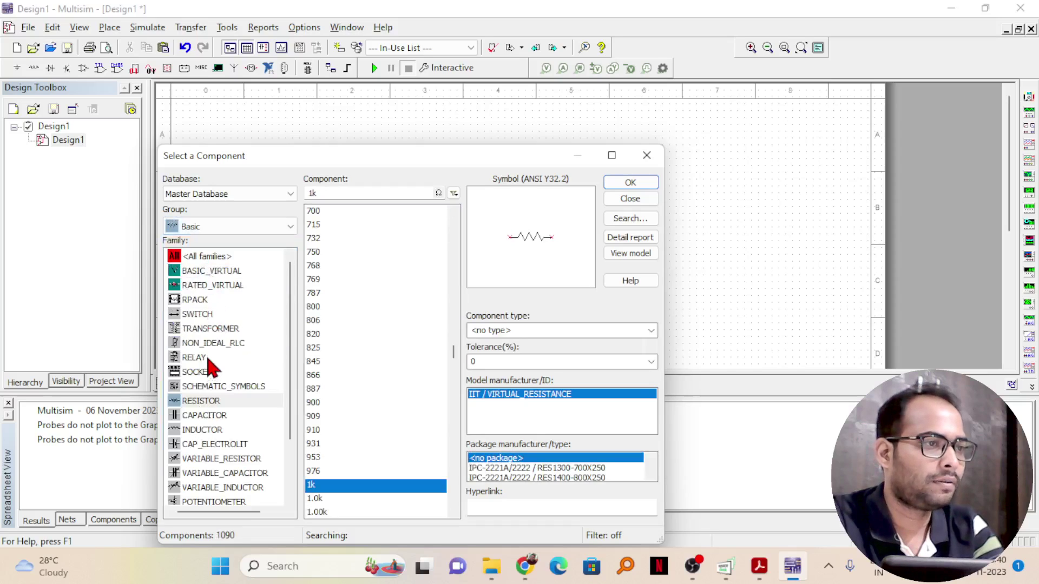
left_click(206, 329)
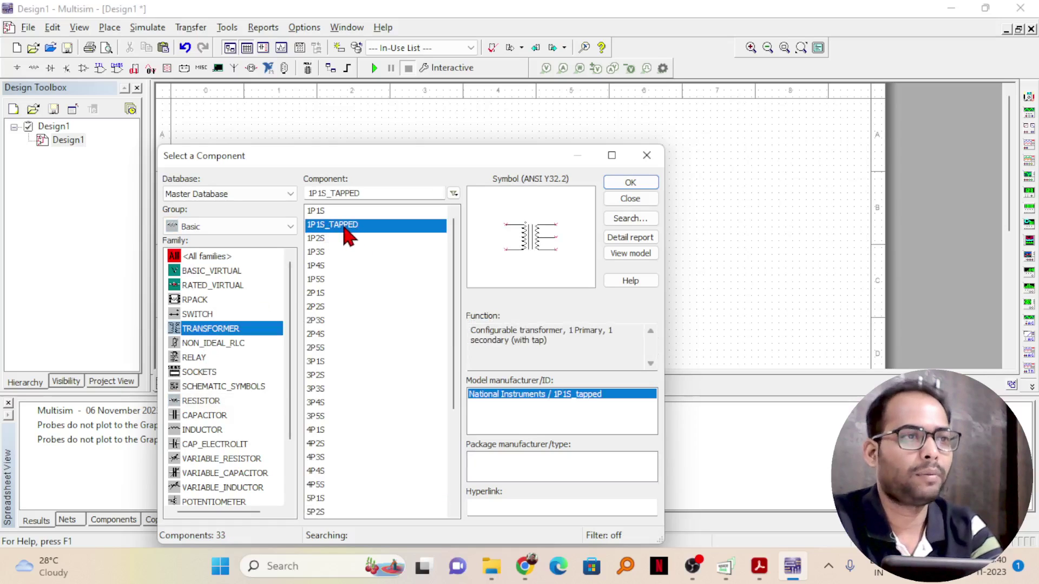
left_click(352, 228)
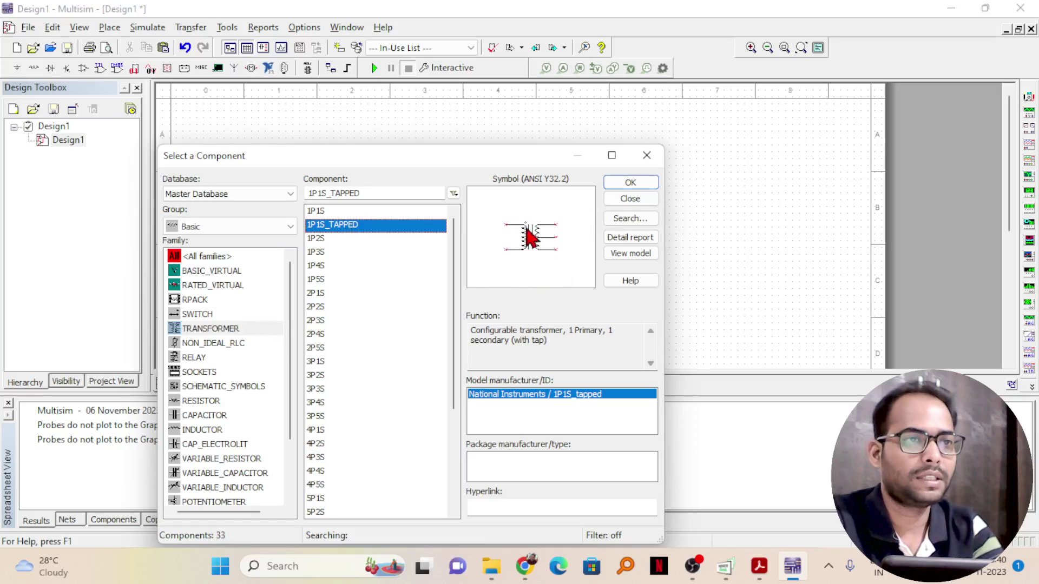
left_click(627, 183)
Step: Place tapped transformer T1, then two virtual DIODE parts D1 and D2 to its right
left_click(349, 216)
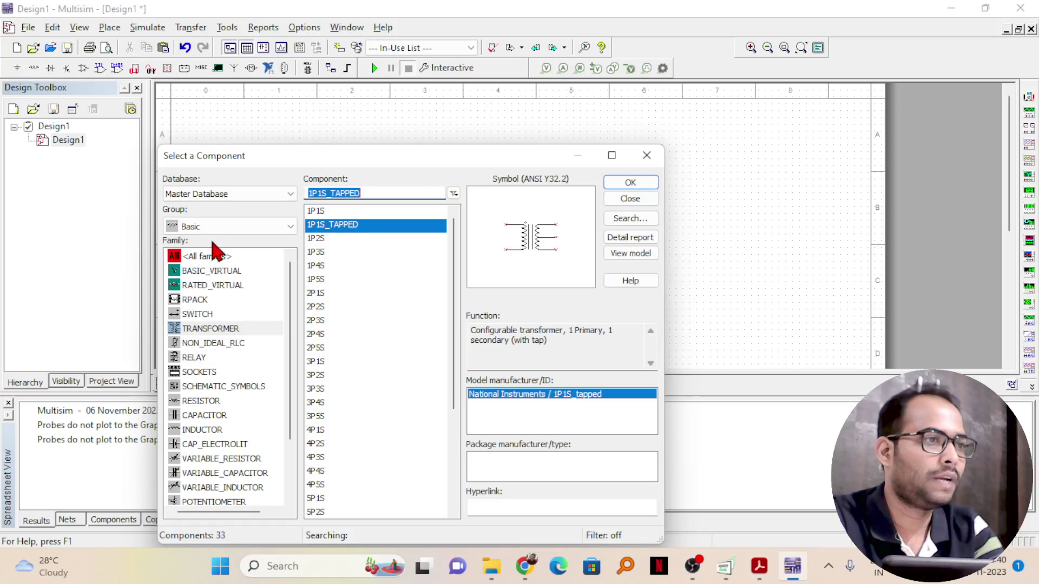
left_click(216, 225)
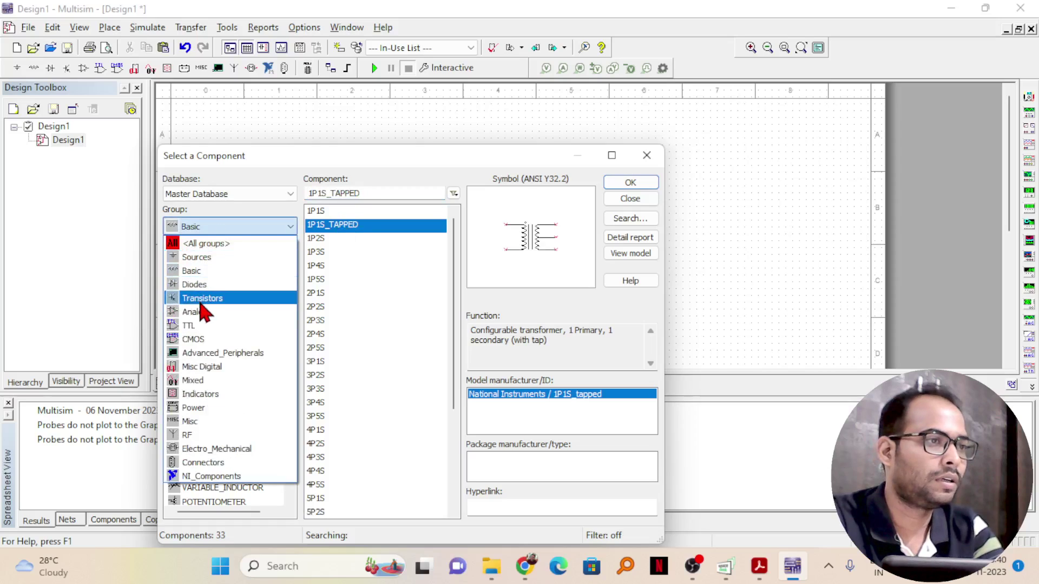
left_click(197, 285)
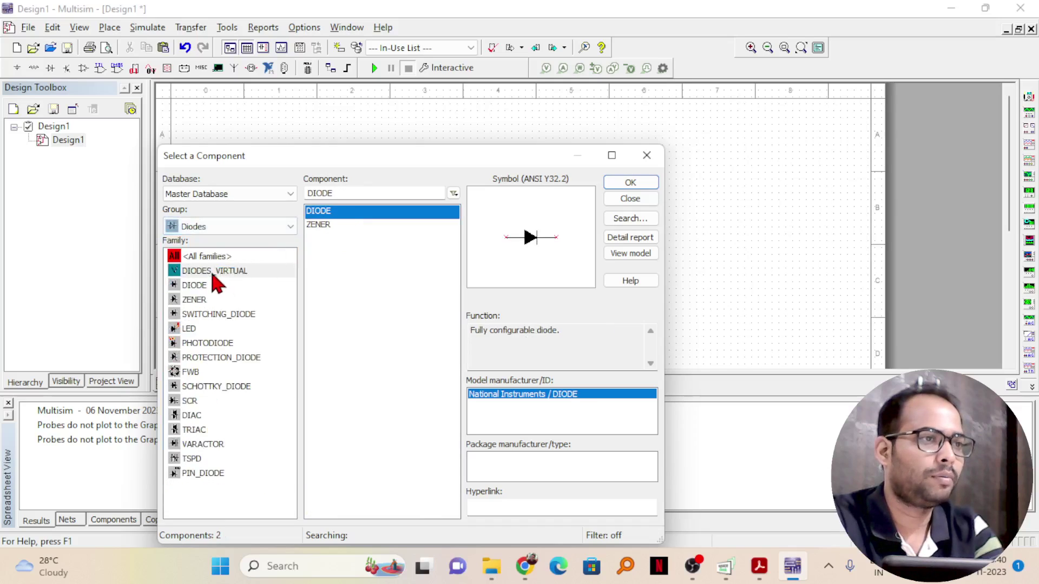
left_click(212, 275)
left_click(355, 212)
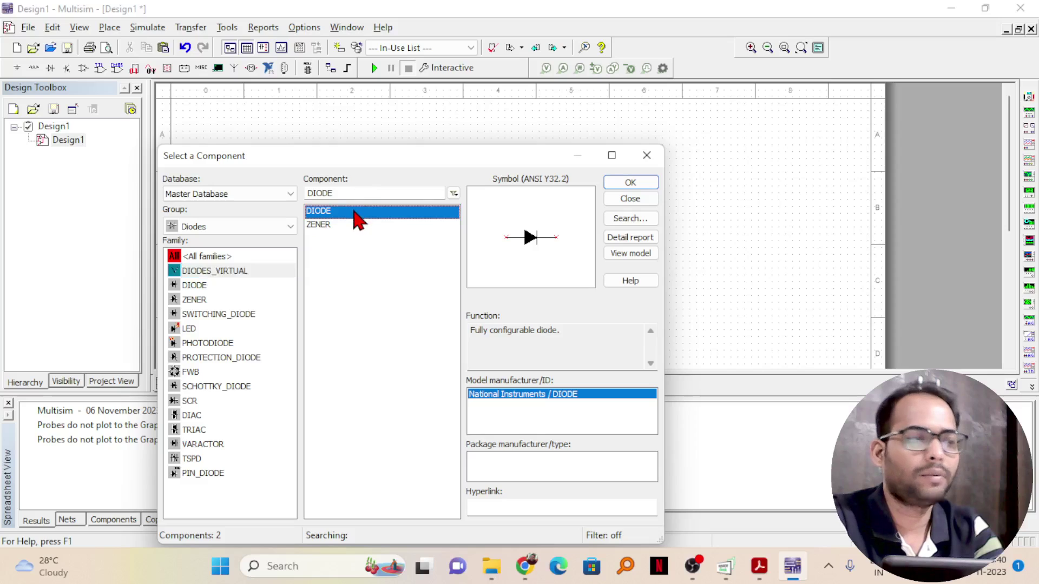
left_click(195, 286)
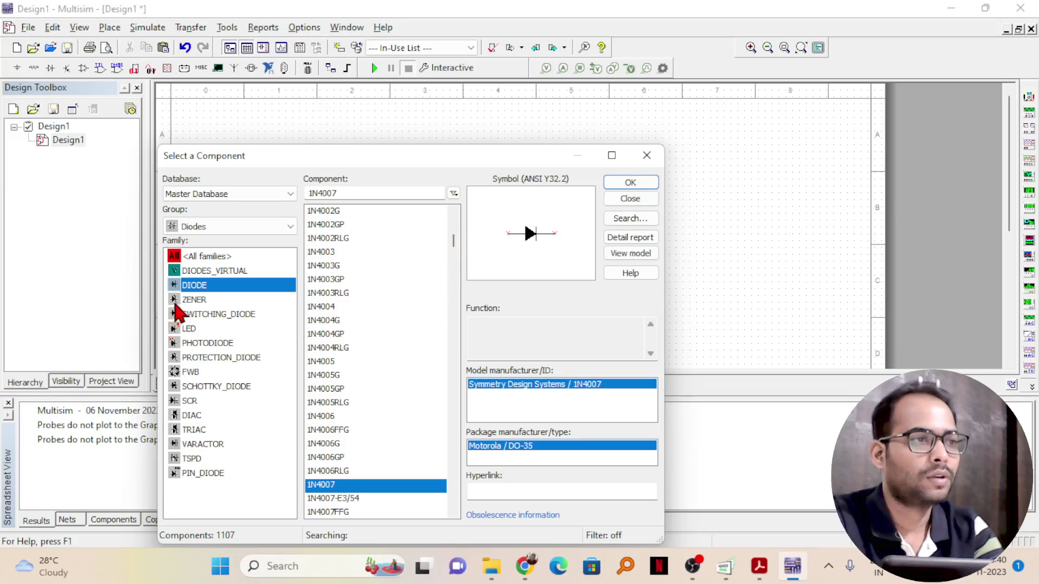
left_click(209, 271)
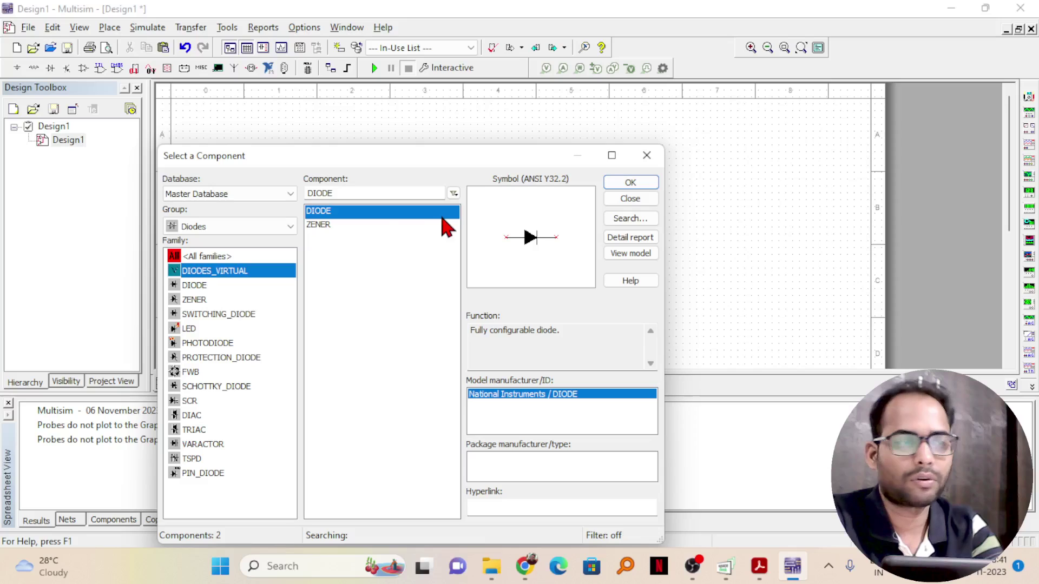
left_click(641, 183)
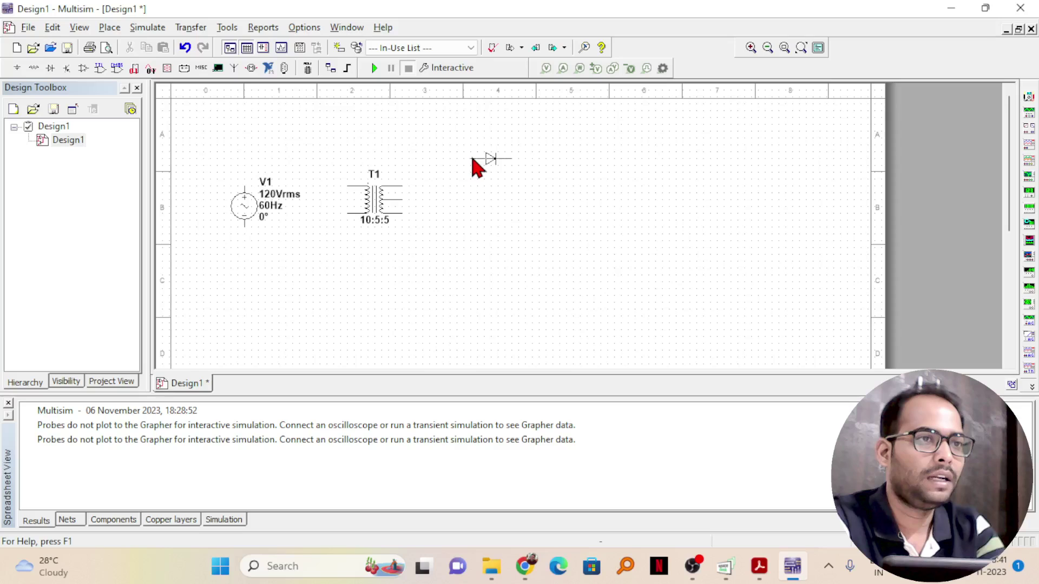
left_click(468, 158)
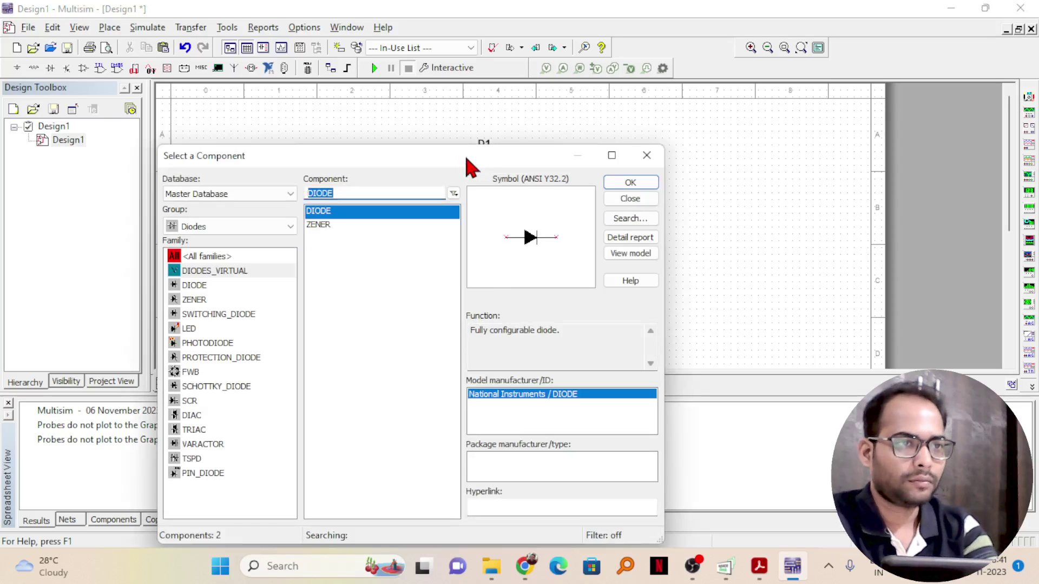
left_click(625, 184)
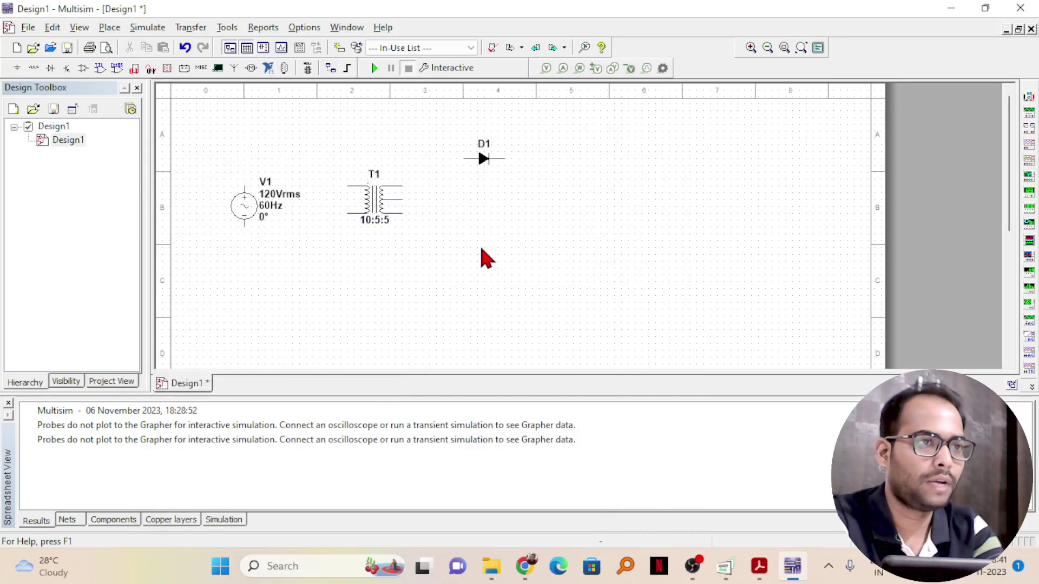
left_click(477, 250)
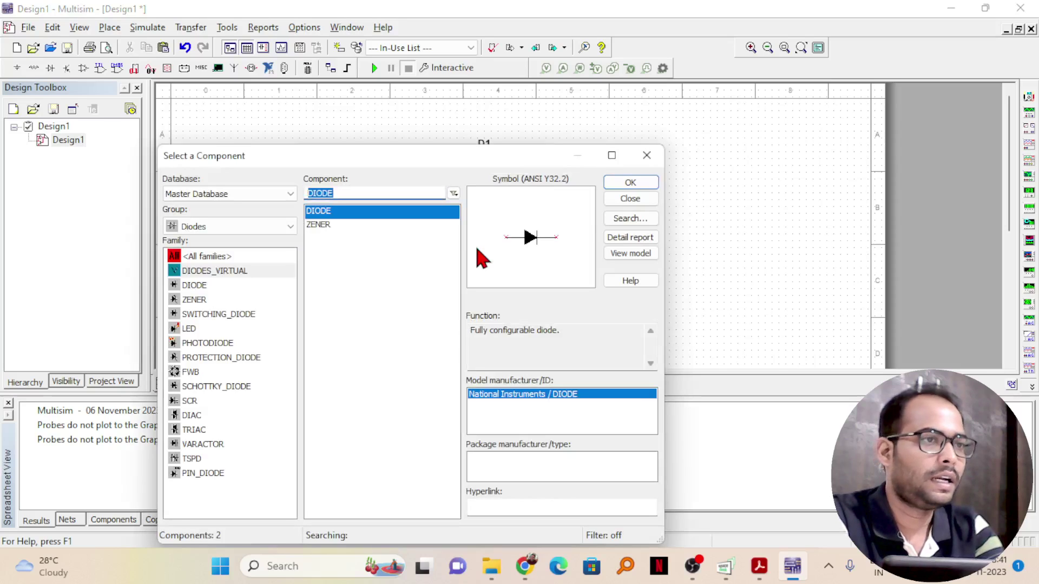
Step: Place a 1k resistor R1 between the two diodes
left_click(234, 227)
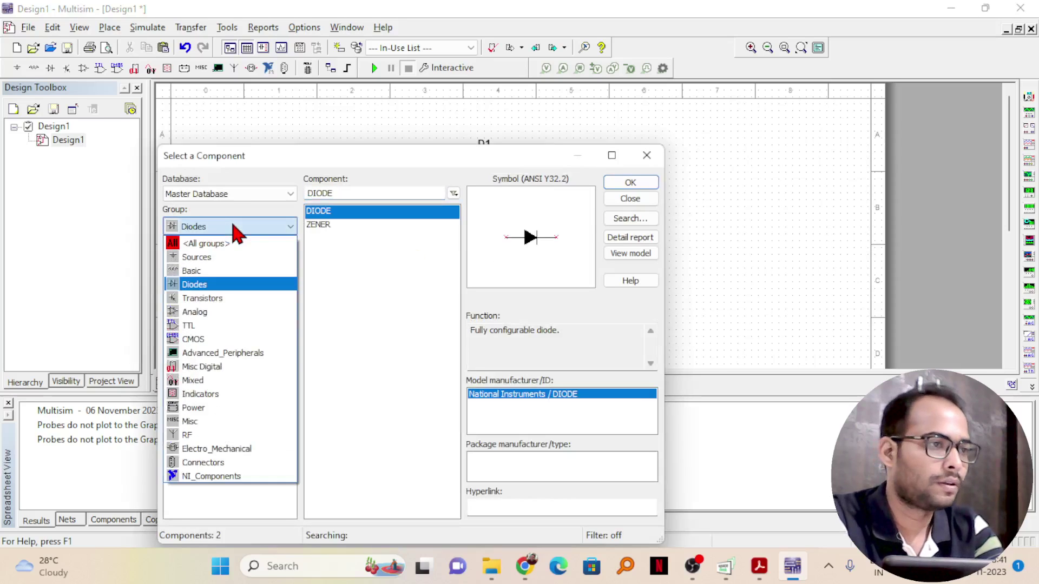
left_click(213, 270)
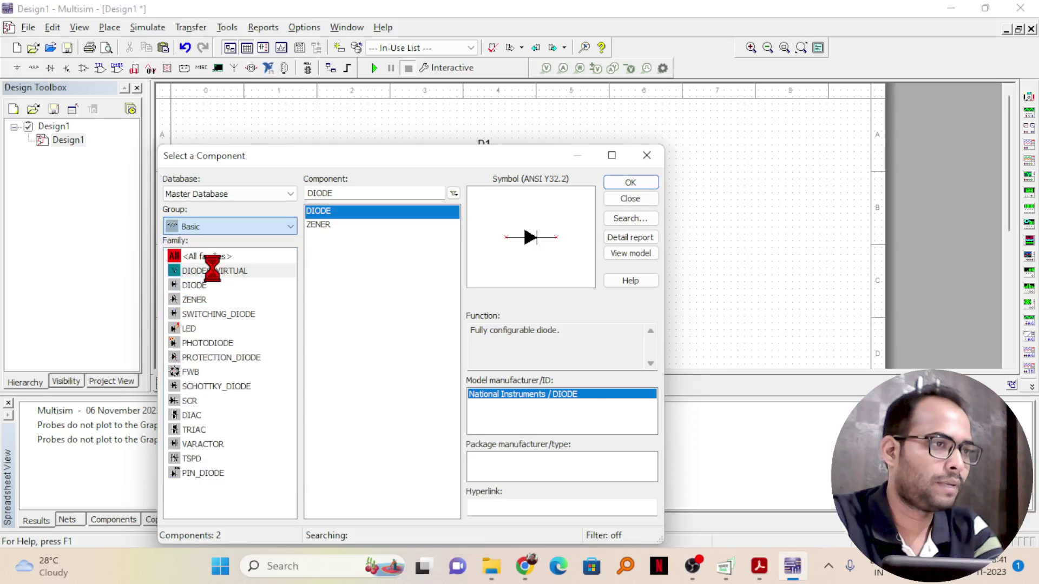
left_click(205, 401)
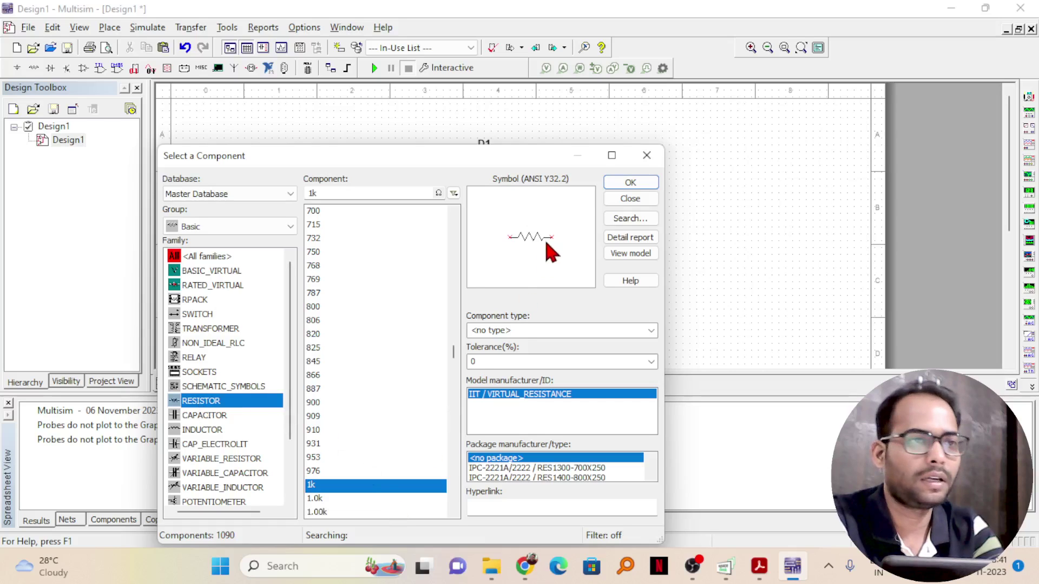
left_click(612, 181)
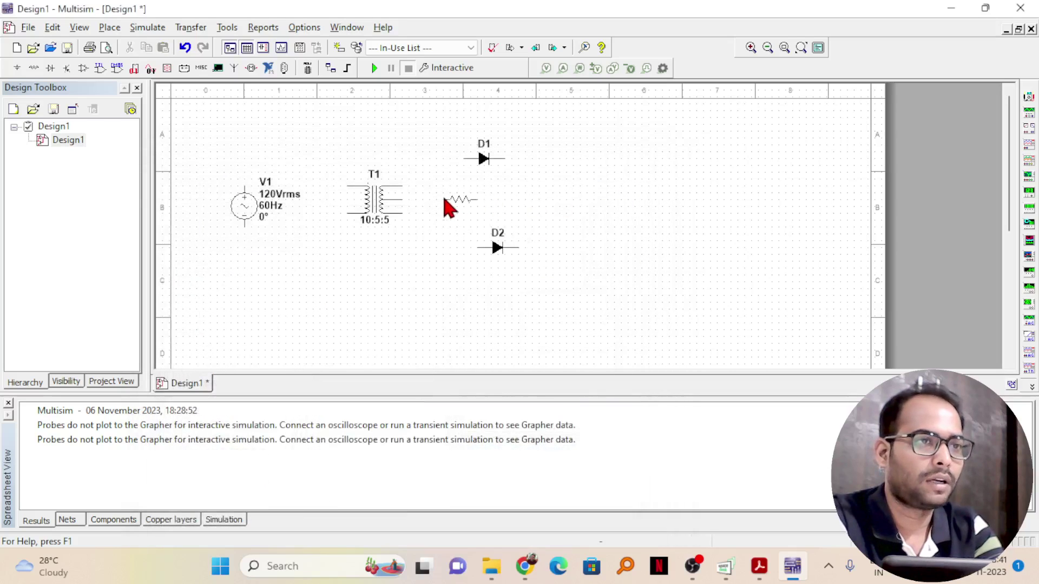
left_click(478, 205)
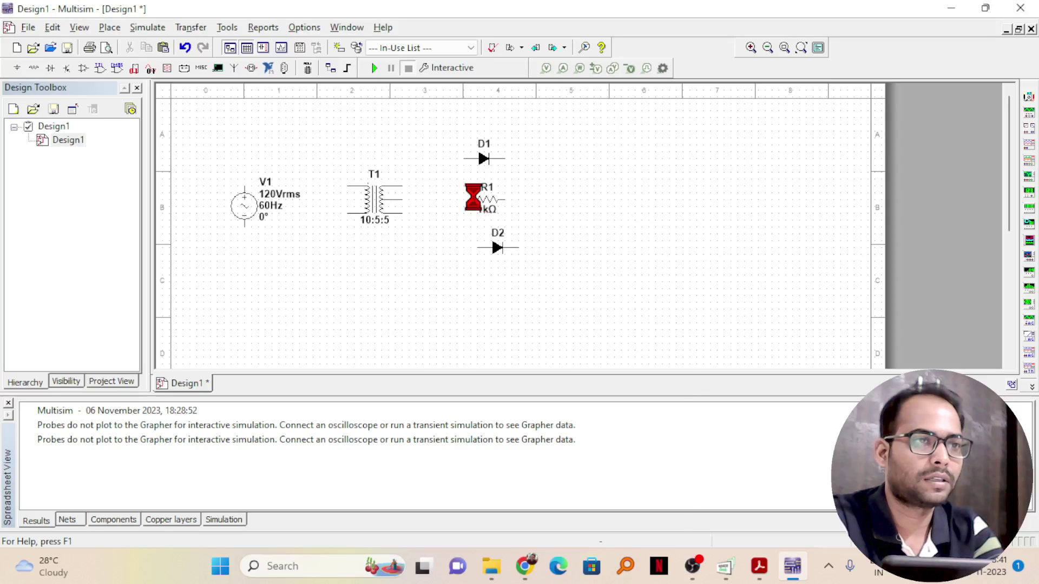
key("Escape")
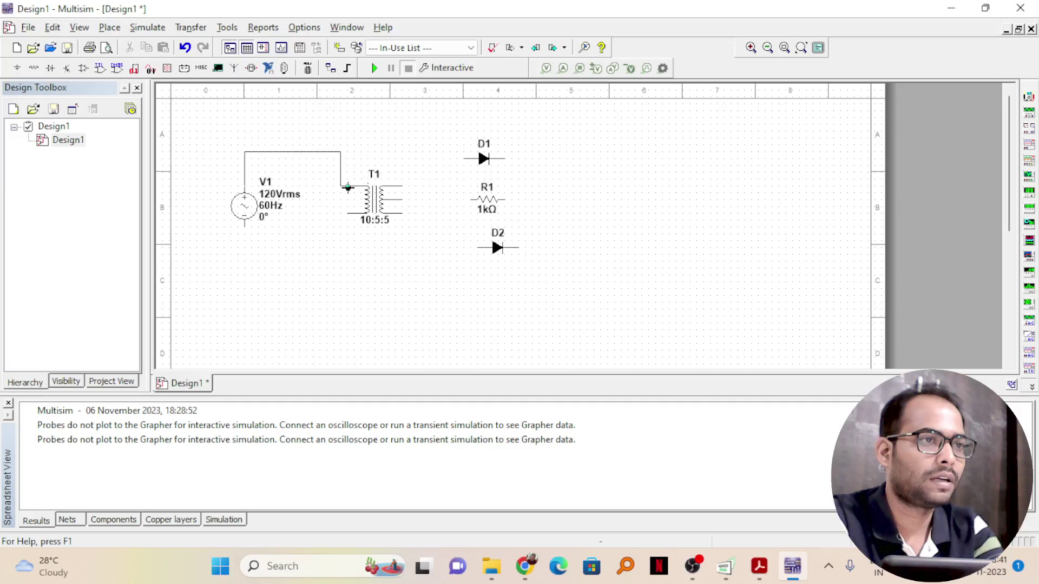
Step: Wire V1 to T1's primary, T1's upper secondary to D1, and join the D1 and D2 cathodes
left_click(342, 187)
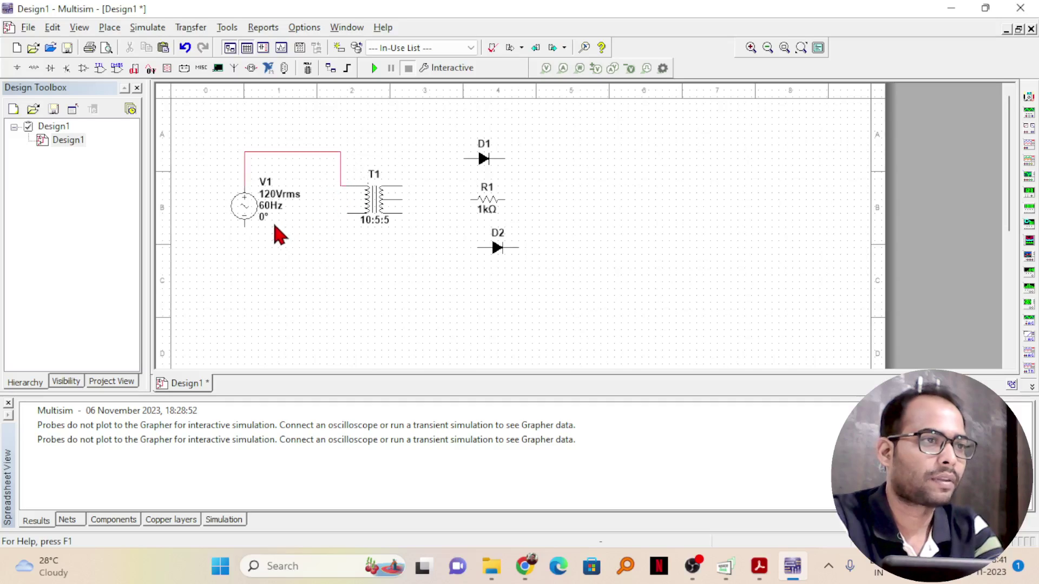
left_click(244, 228)
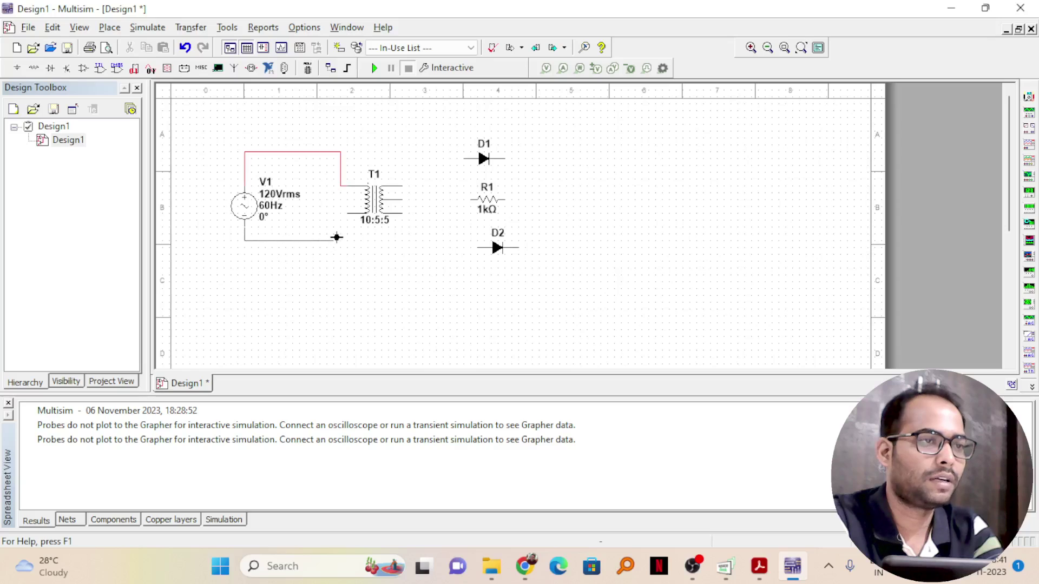
left_click(348, 213)
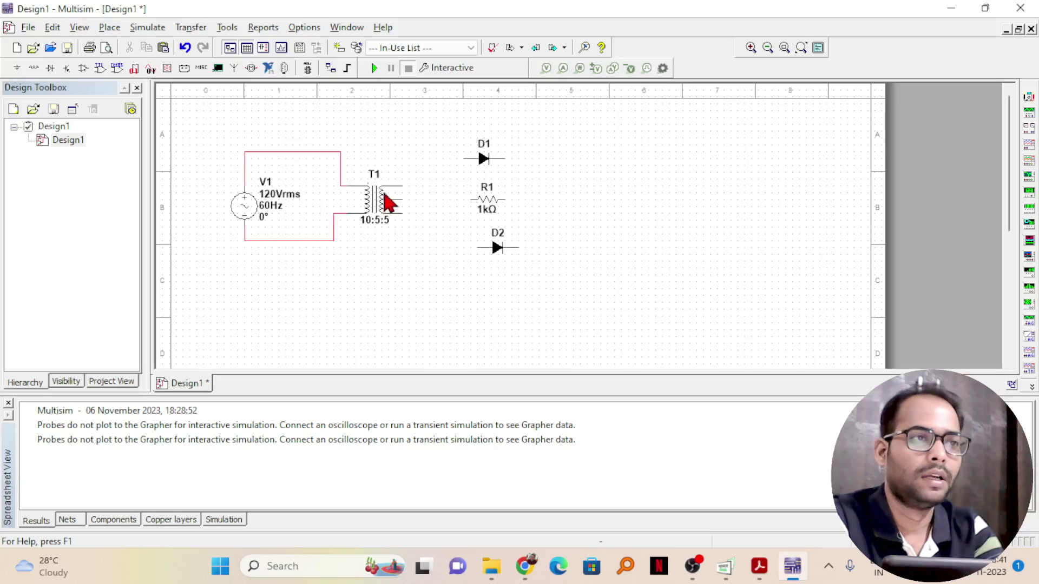
left_click(400, 184)
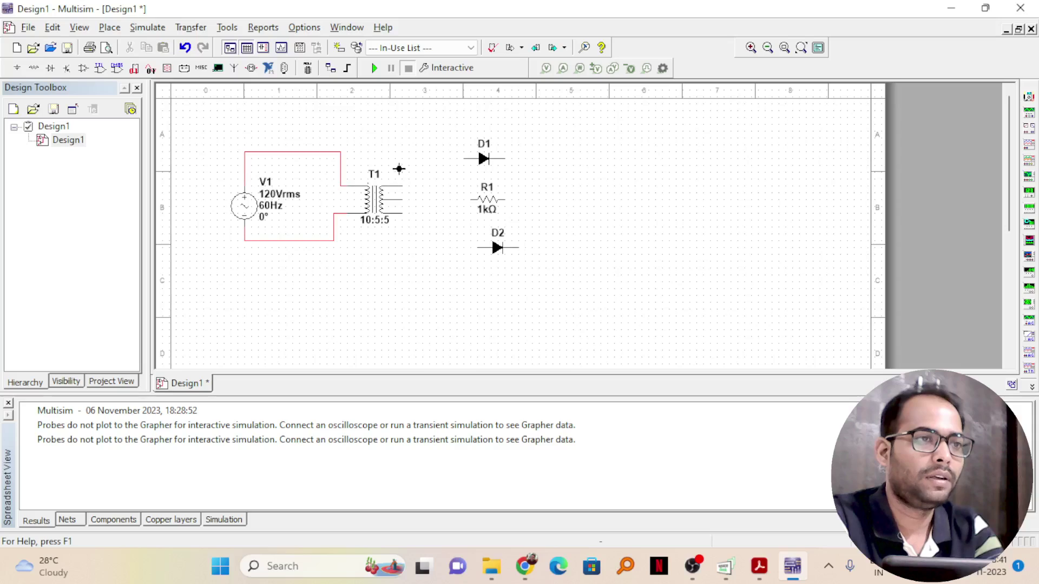
left_click(467, 158)
left_click(506, 158)
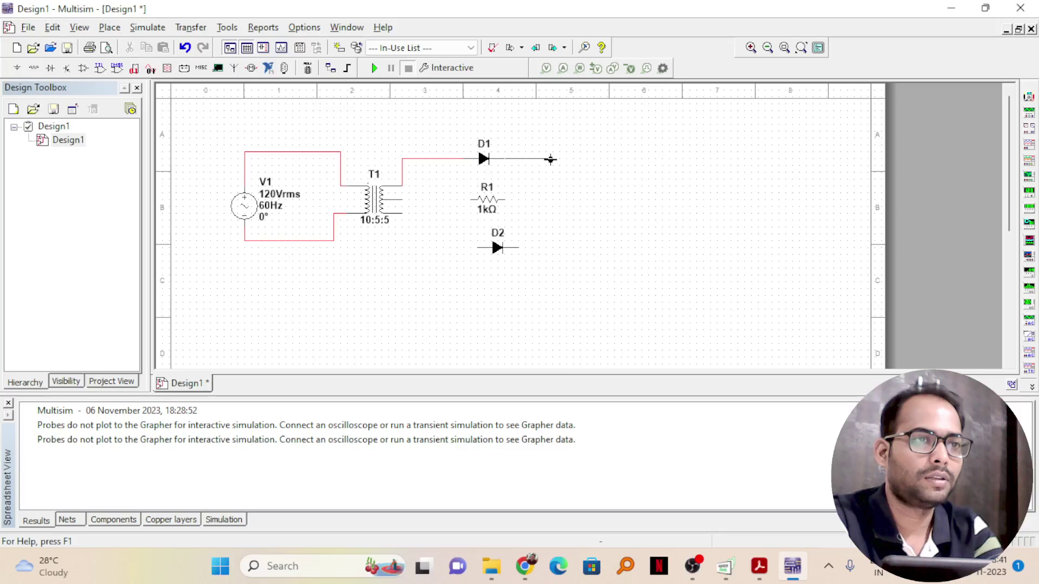
left_click(551, 163)
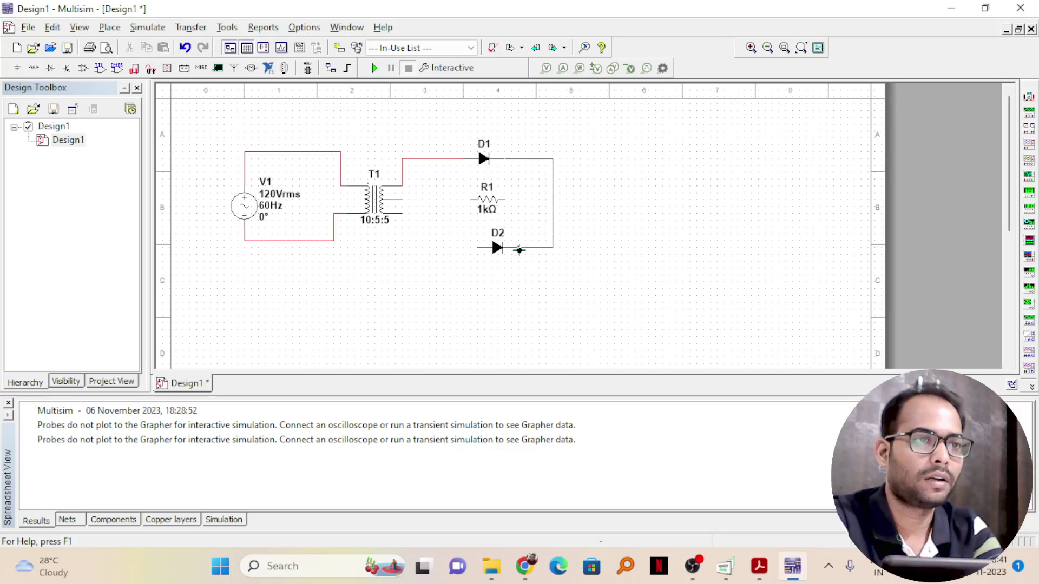
left_click(477, 248)
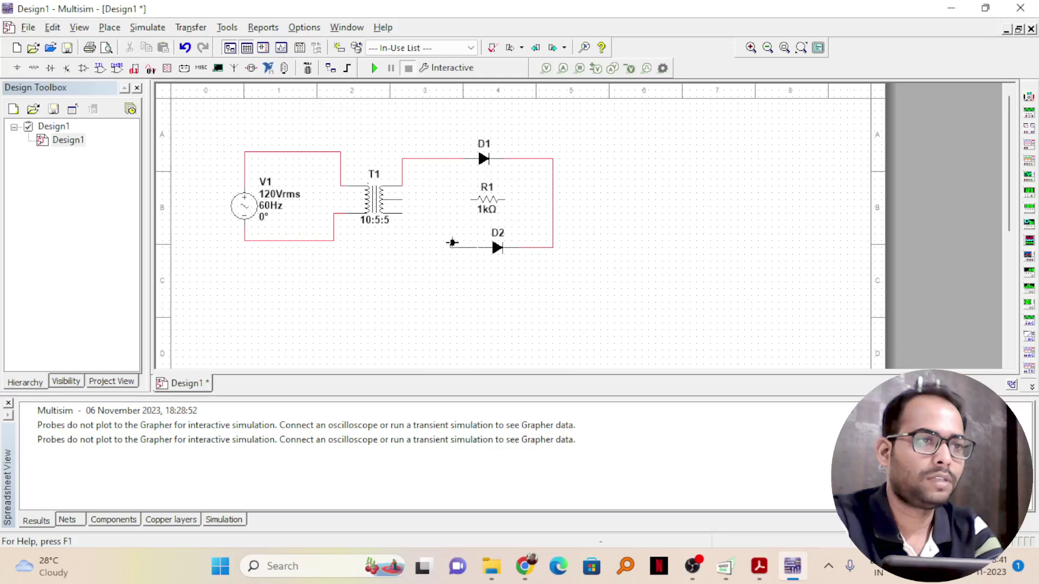
key("Escape")
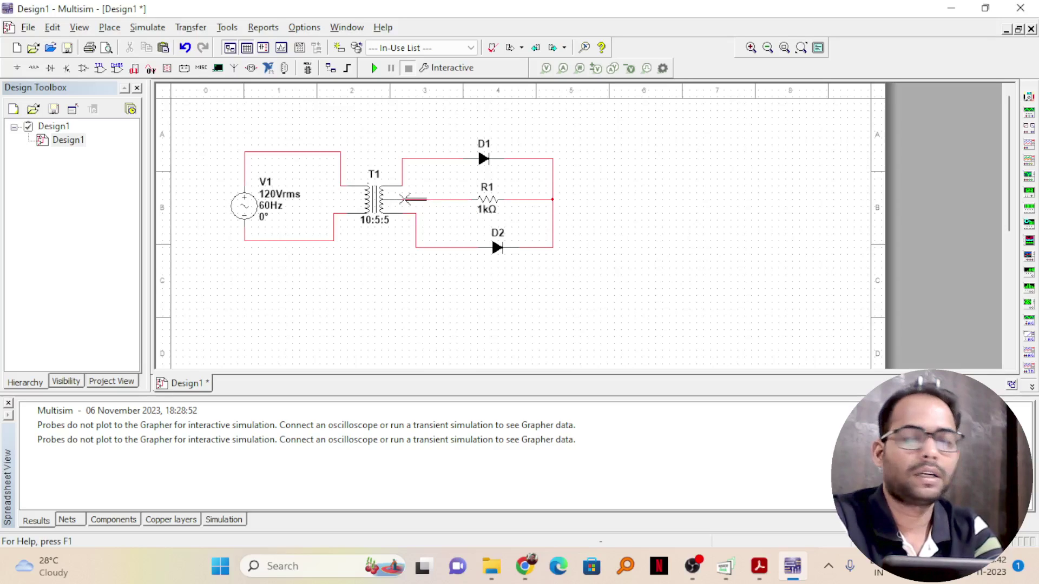
Step: Place a GROUND symbol from the source components below V1
left_click(22, 68)
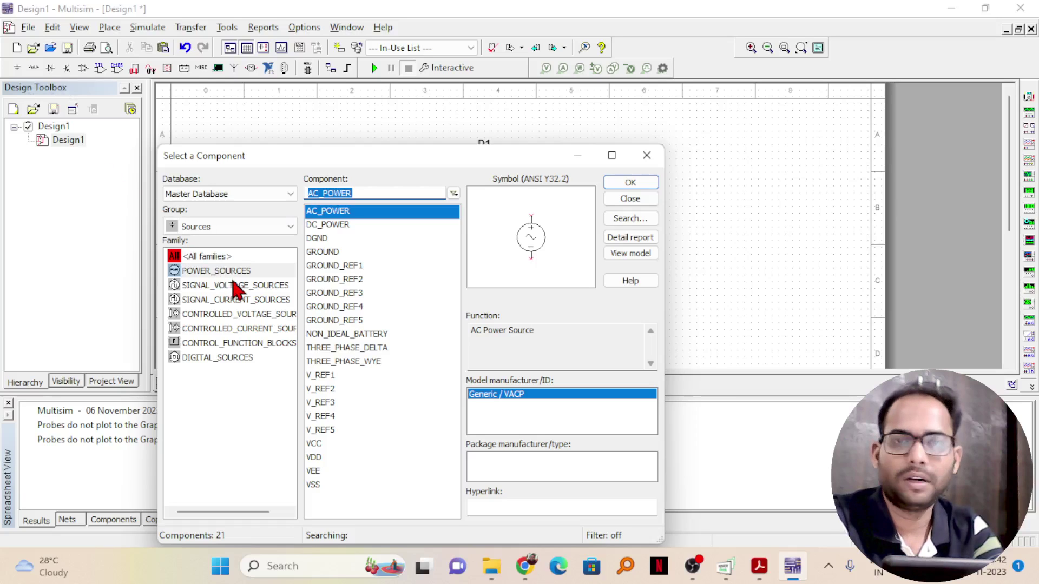
left_click(341, 252)
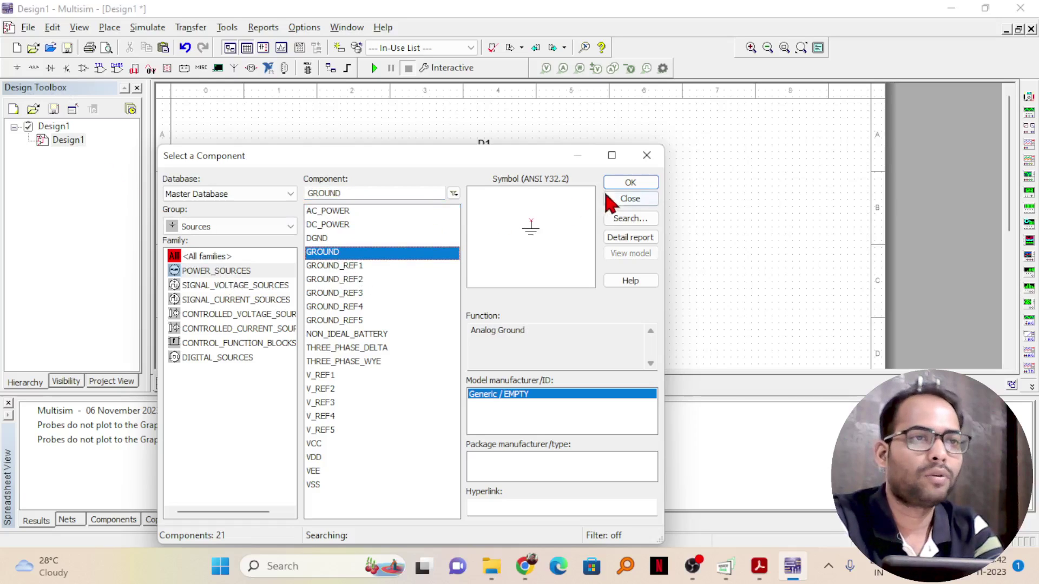
left_click(628, 184)
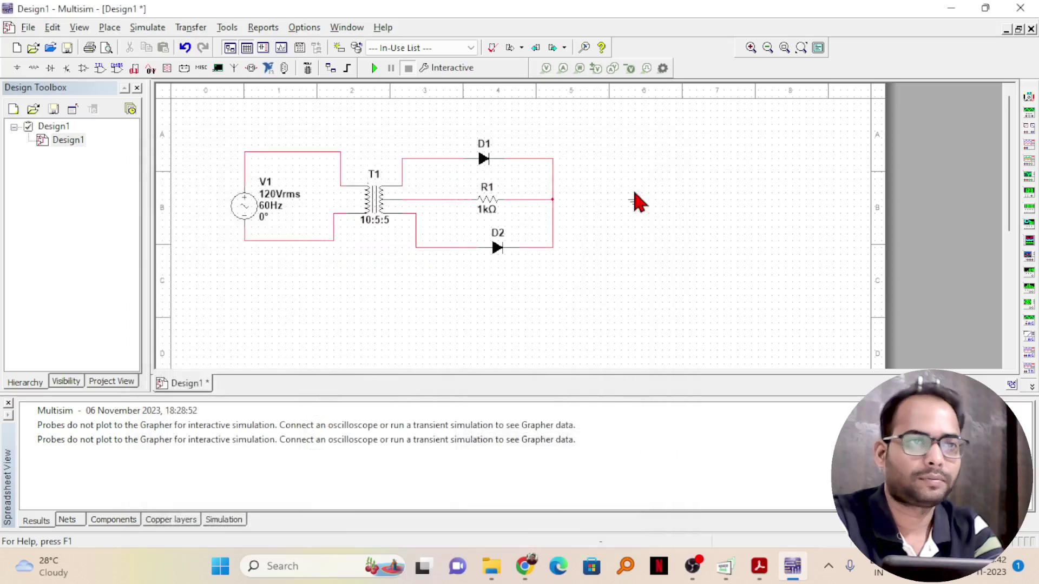
left_click(262, 305)
key("Escape")
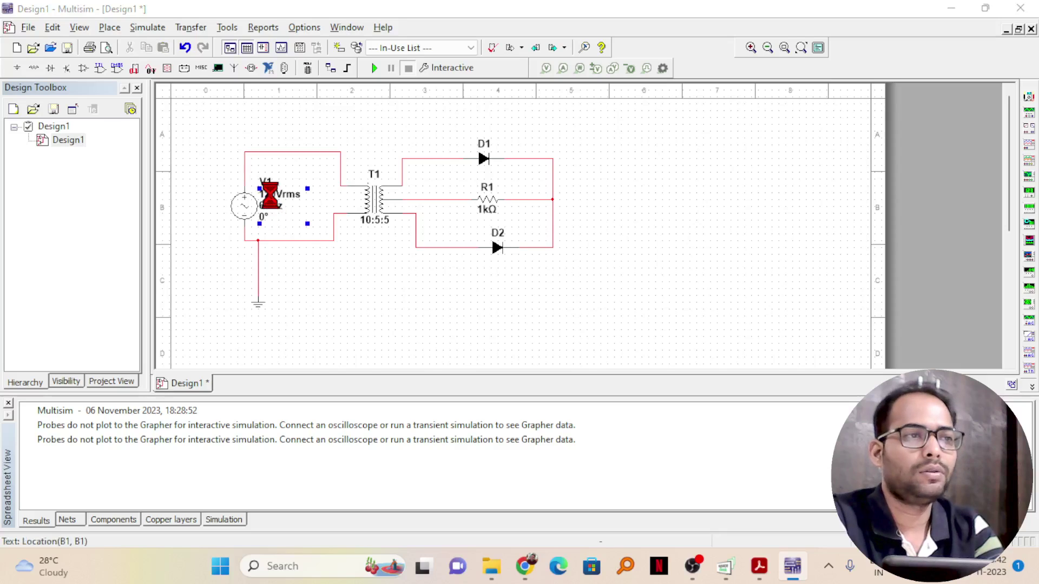
Step: Change V1's voltage from 120 to 230 Vrms and frequency from 60 to 50 Hz
double_click(273, 204)
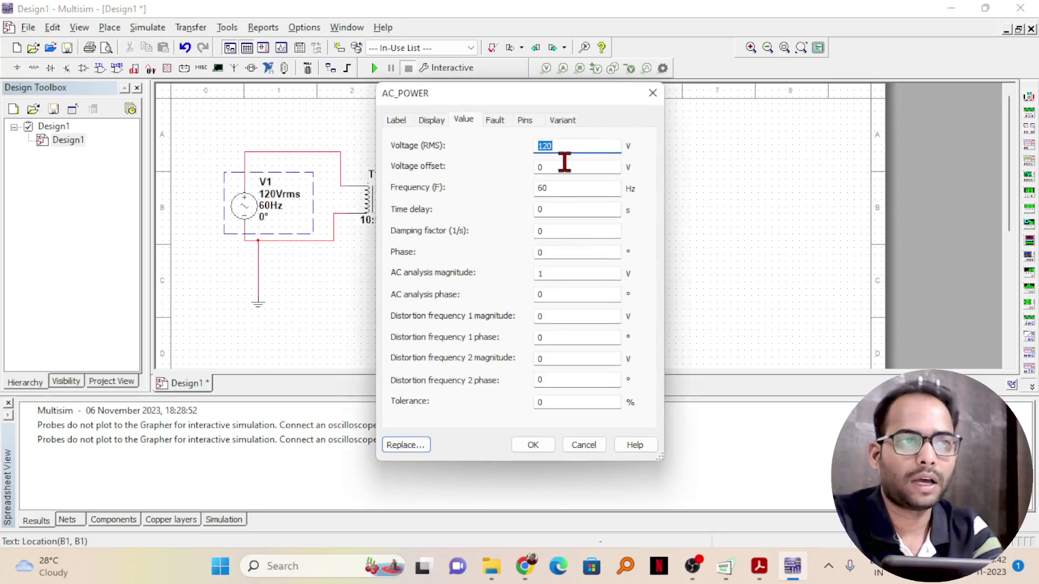
left_click(563, 188)
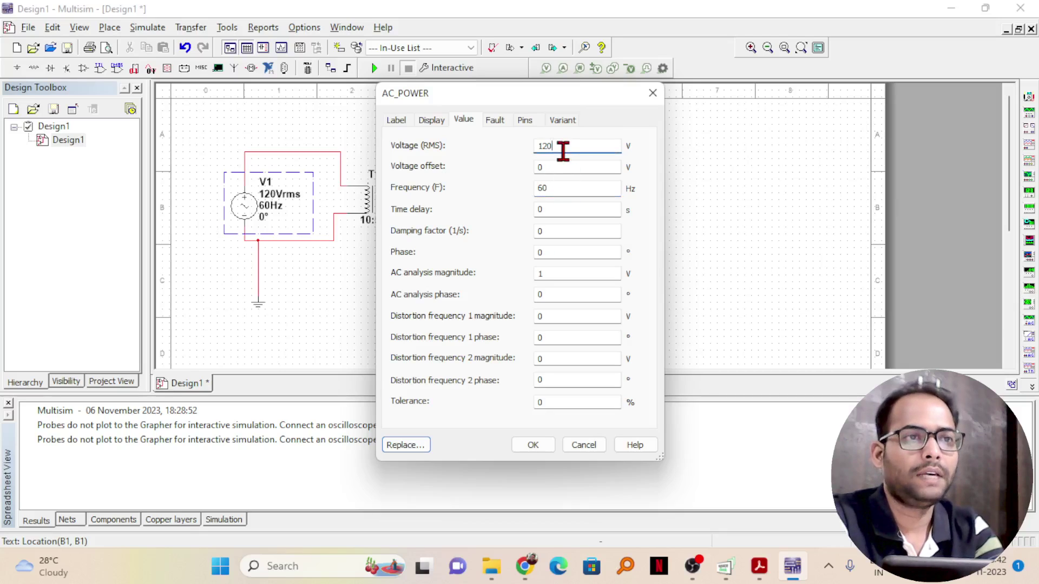
left_click_drag(560, 147, 507, 154)
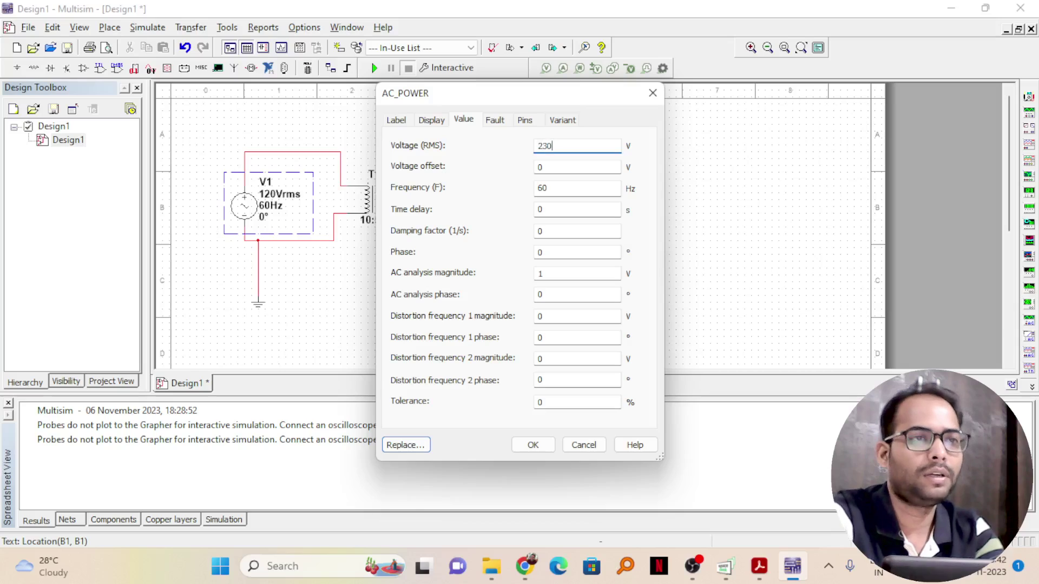
double_click(550, 185)
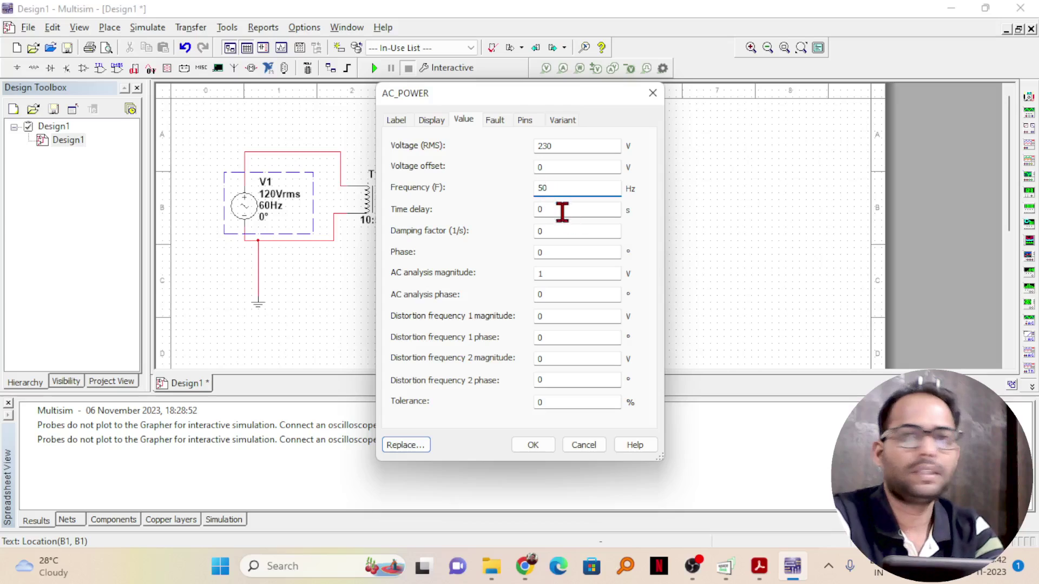
left_click(533, 444)
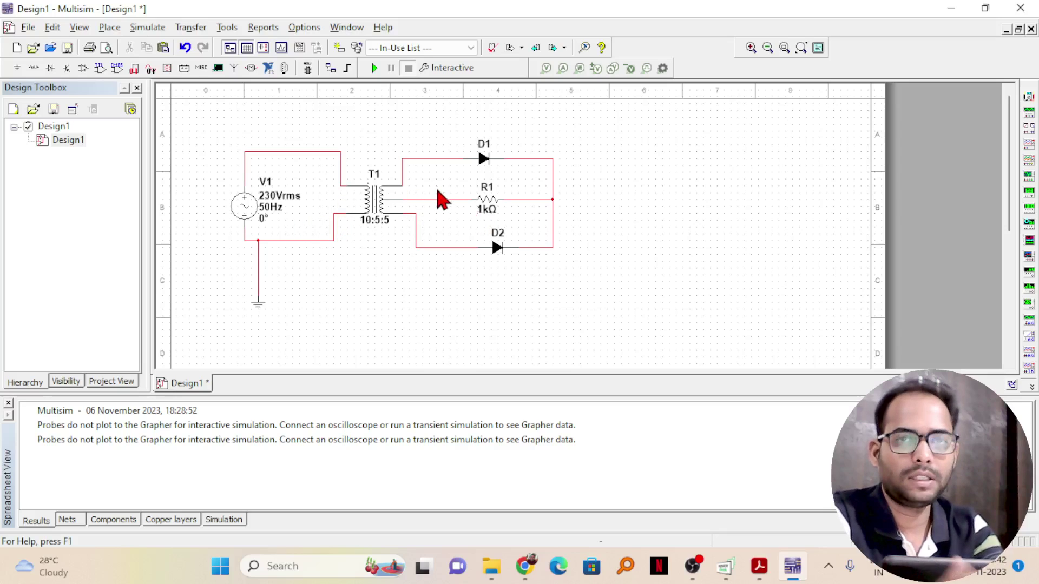
Step: Place oscilloscope XSC1, wiring channel A across R1 and the other leads to V1's top and bottom wires
left_click(1032, 152)
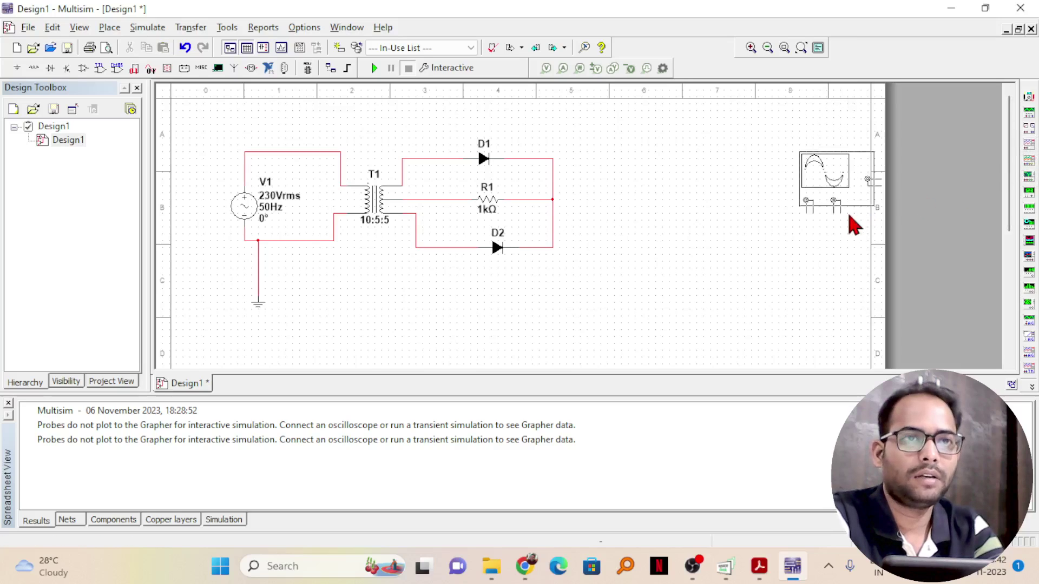
left_click(686, 189)
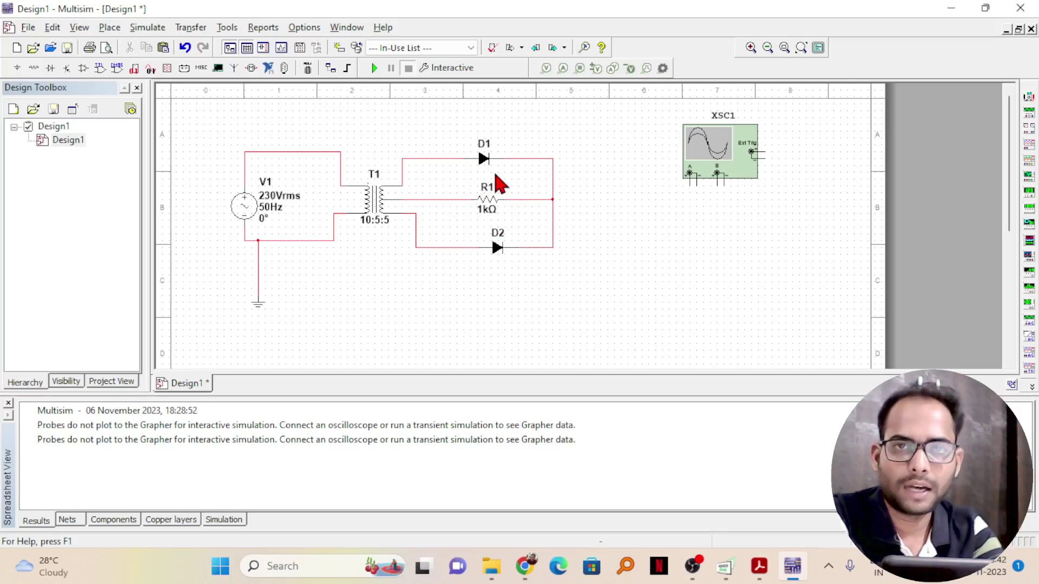
left_click(691, 183)
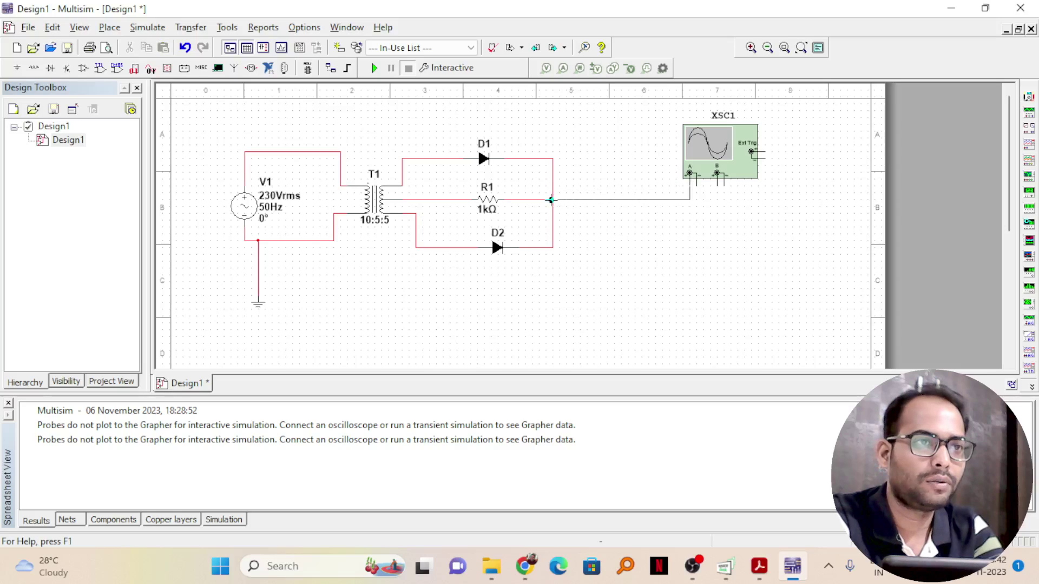
left_click(550, 200)
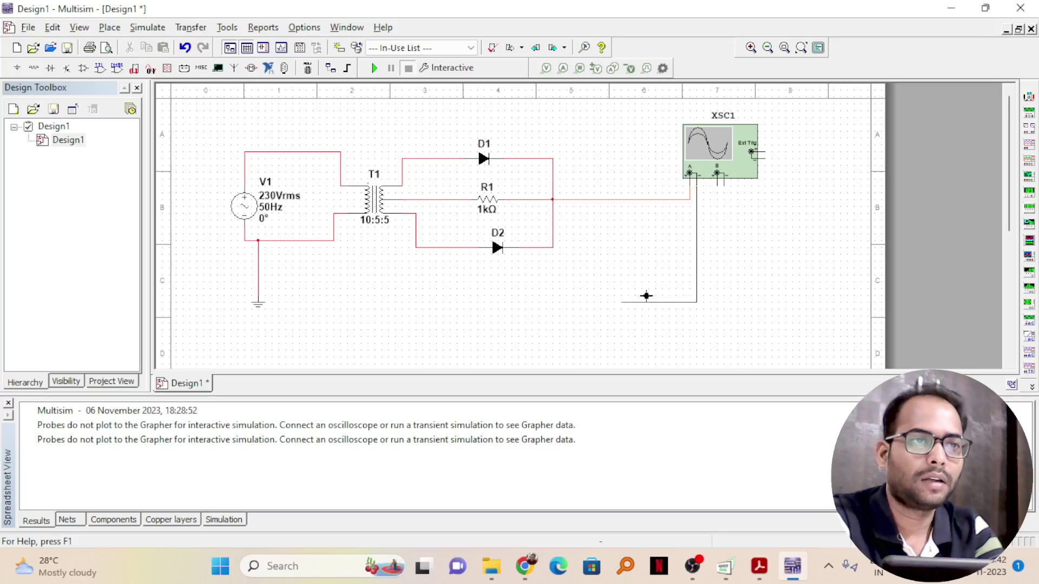
left_click(448, 199)
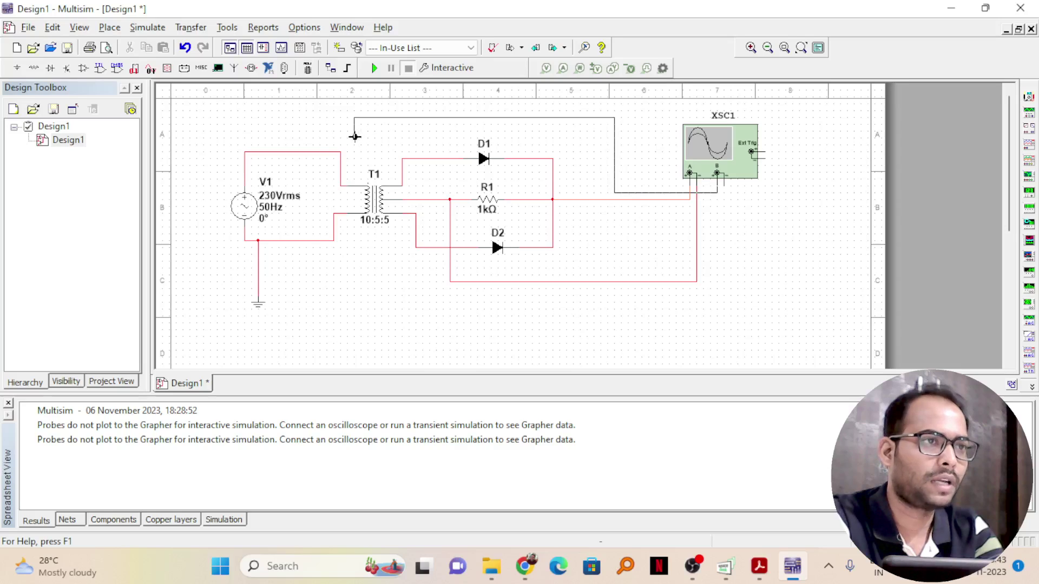
left_click(339, 154)
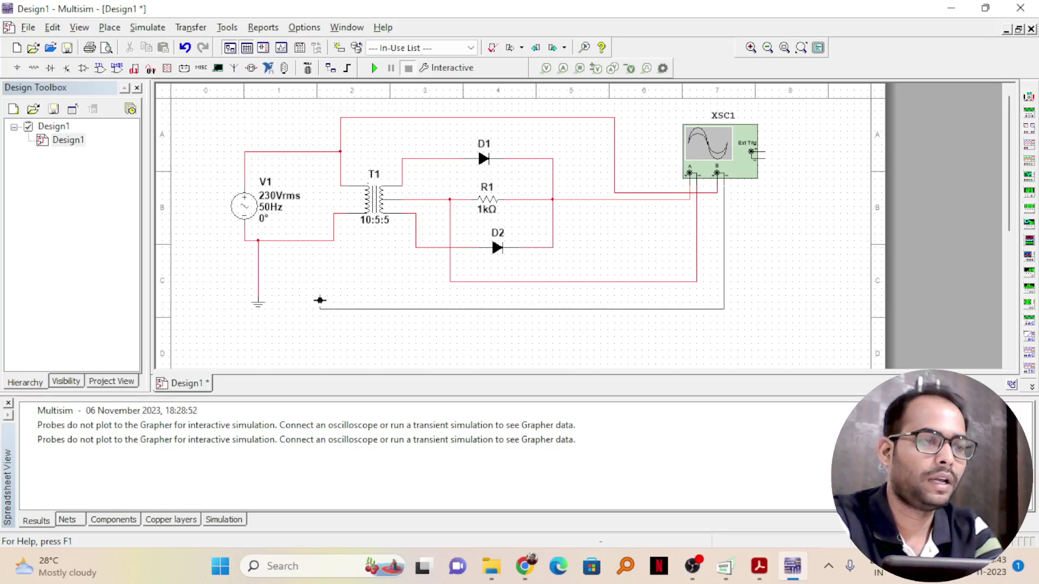
left_click(332, 241)
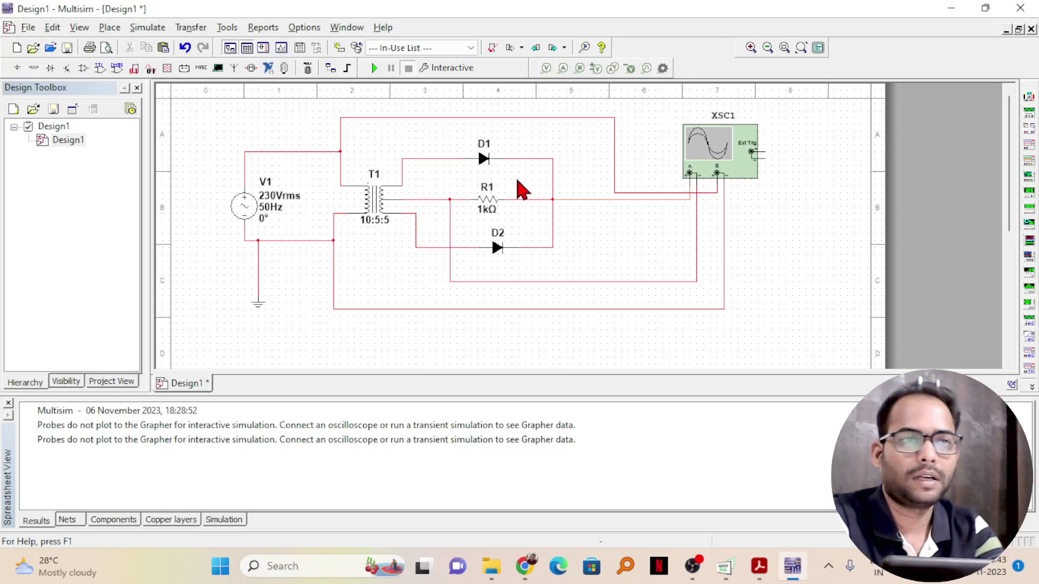
Step: Colour the oscilloscope input wire and the bottom wire dark blue, then run the simulation
left_click(615, 129)
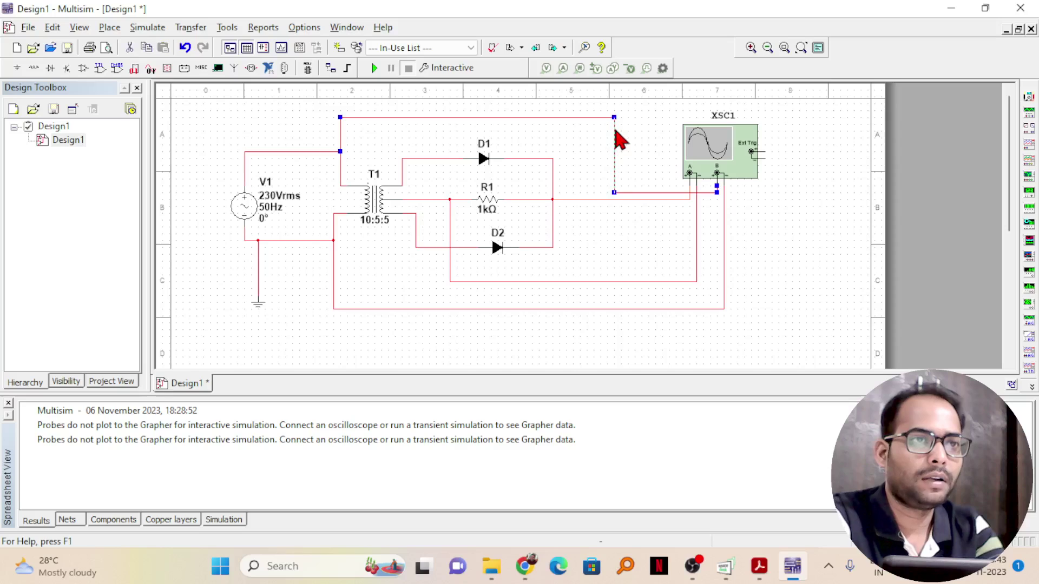
right_click(614, 130)
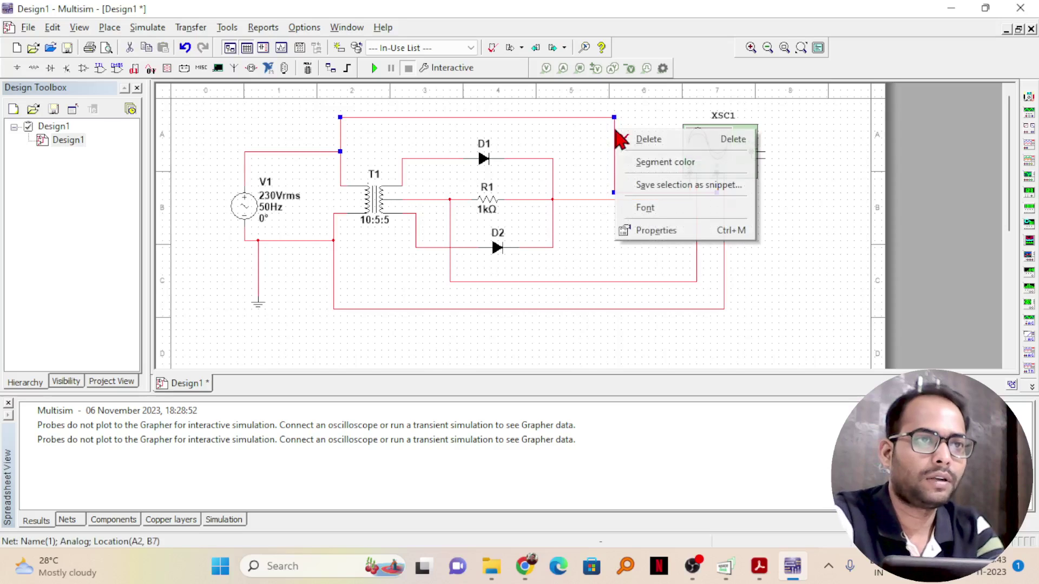
left_click(663, 163)
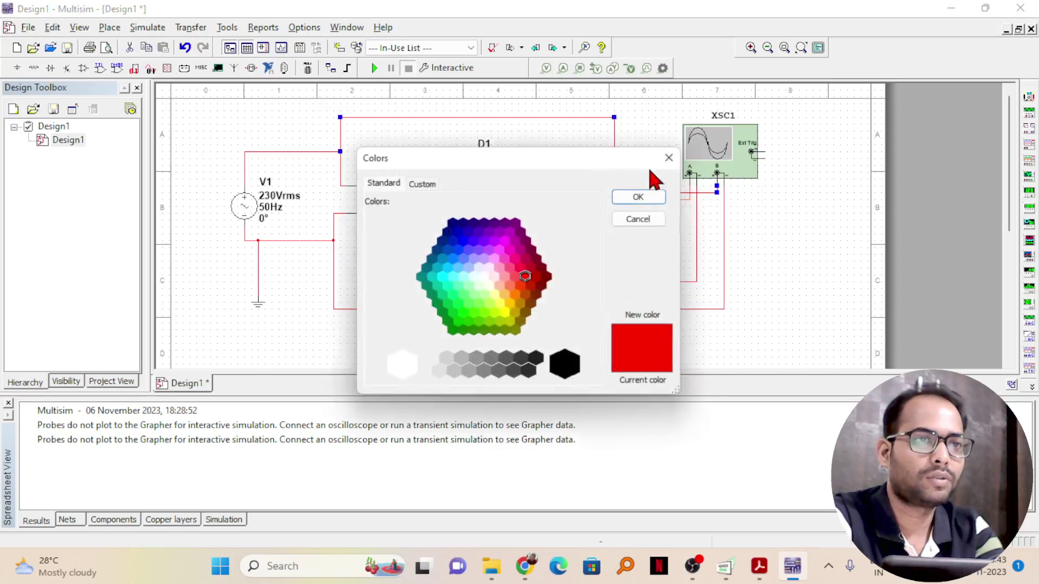
left_click(463, 238)
left_click(642, 195)
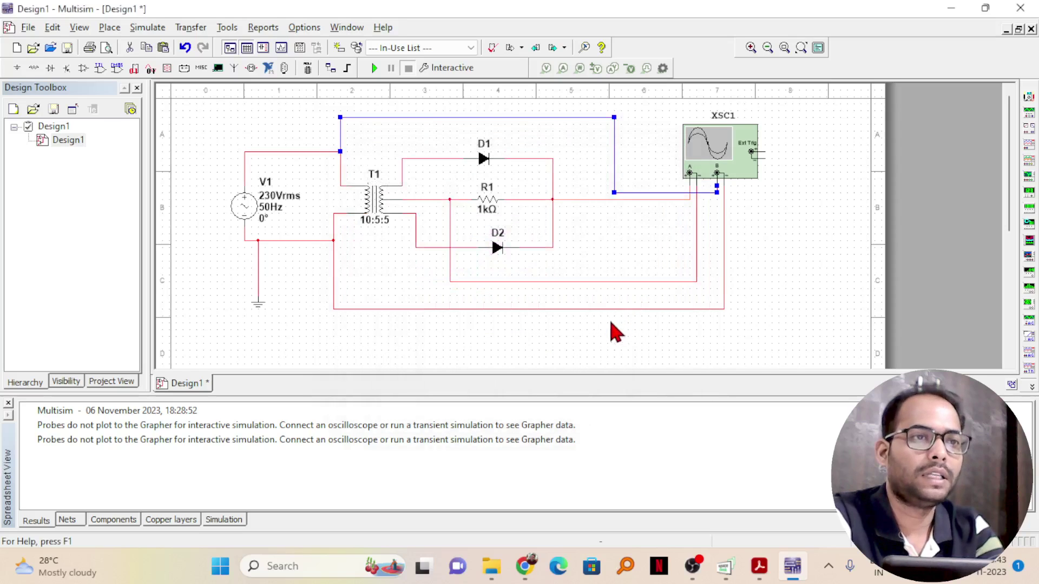
right_click(604, 308)
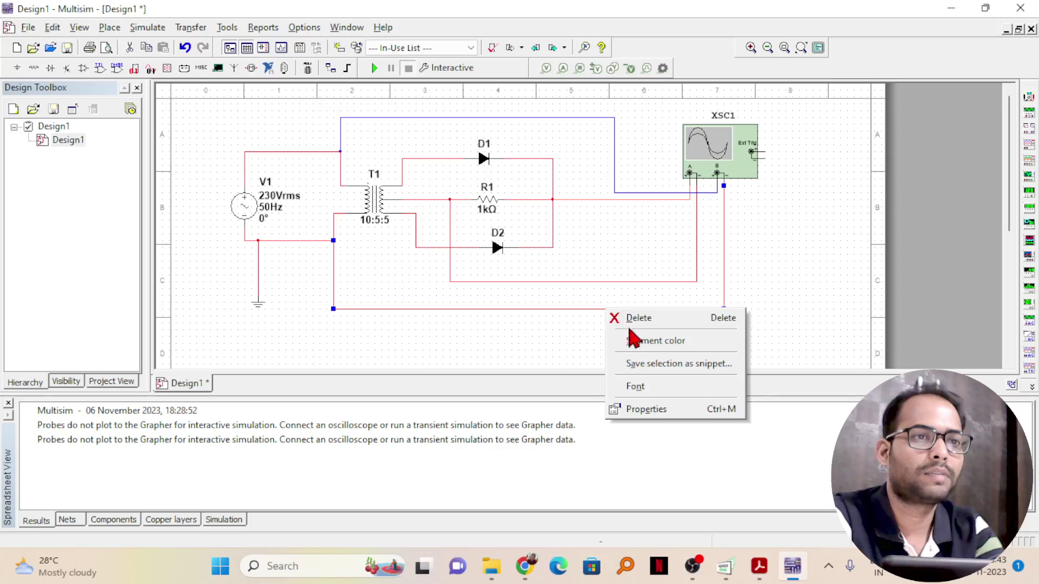
left_click(643, 342)
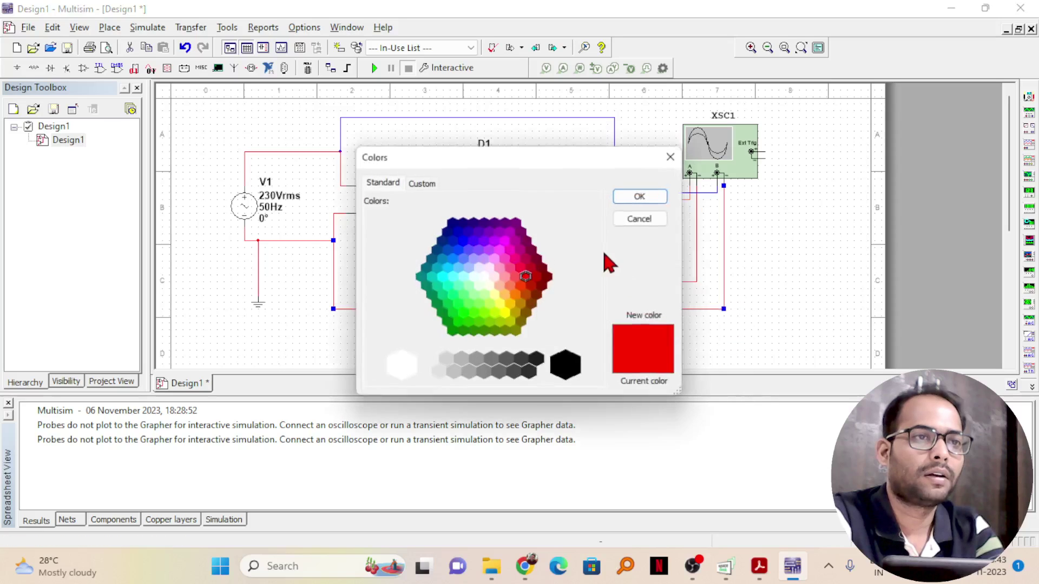
left_click(461, 241)
left_click(631, 200)
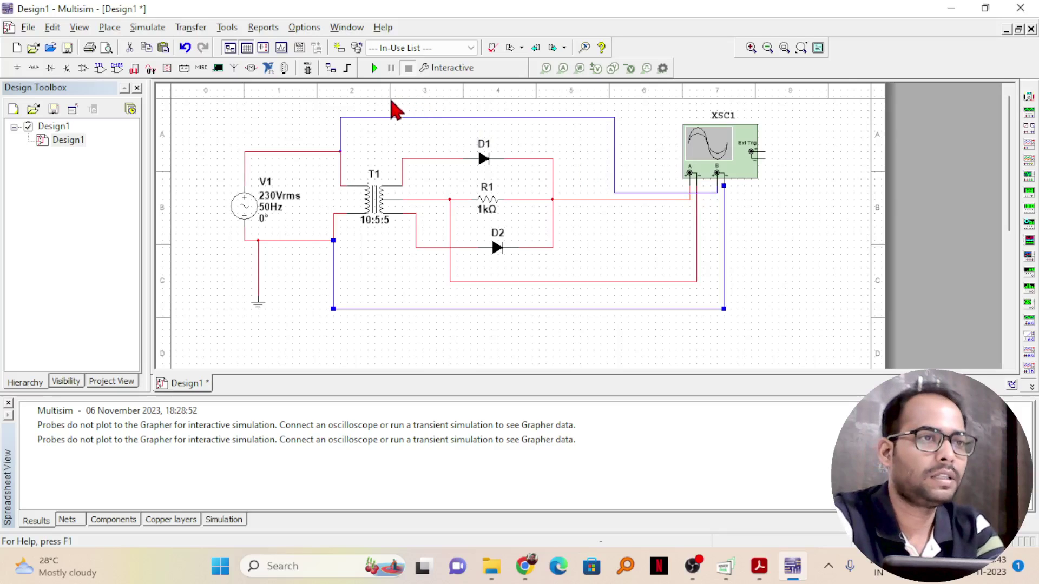
left_click(374, 69)
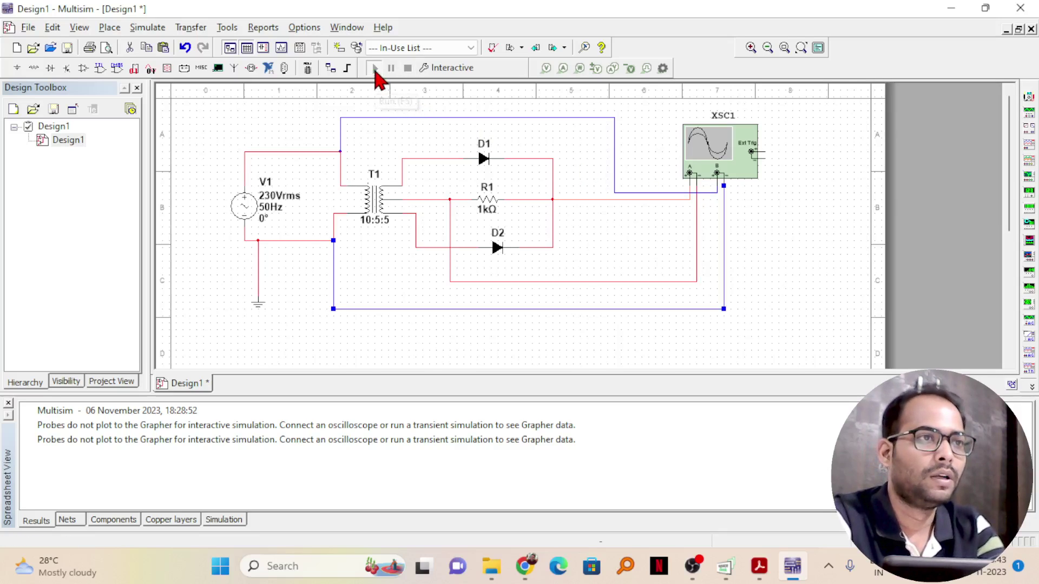
Step: Open the XSC1 display, set Auto triggering and Channel B scale to 200 V/Div
double_click(722, 159)
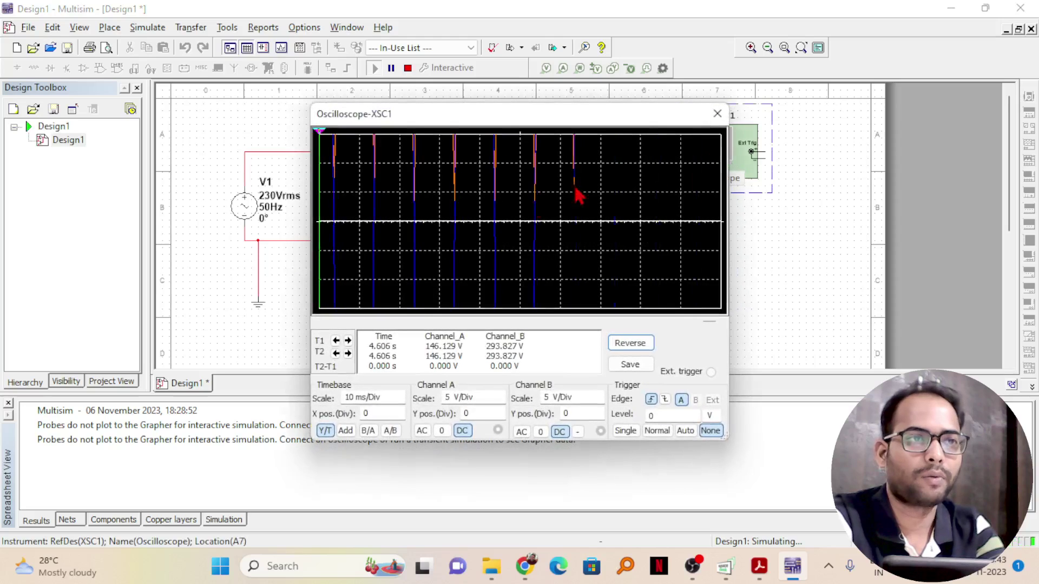
left_click(686, 431)
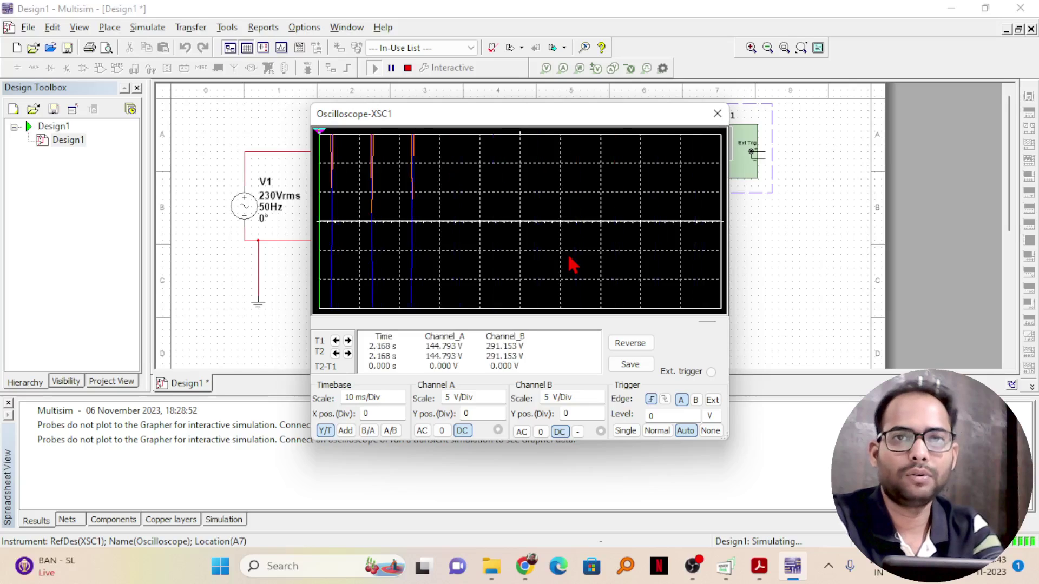
left_click(569, 398)
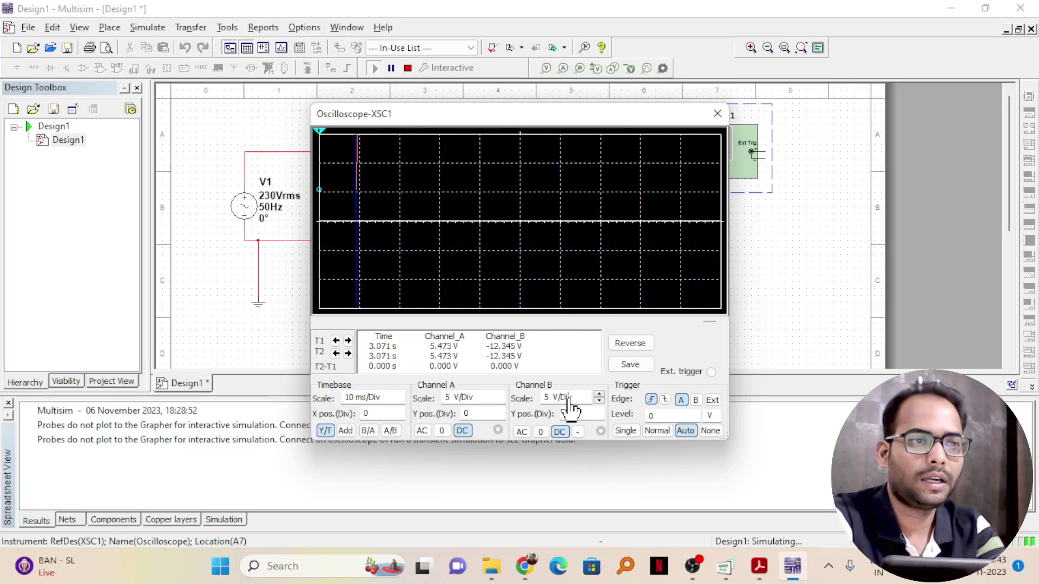
left_click(599, 396)
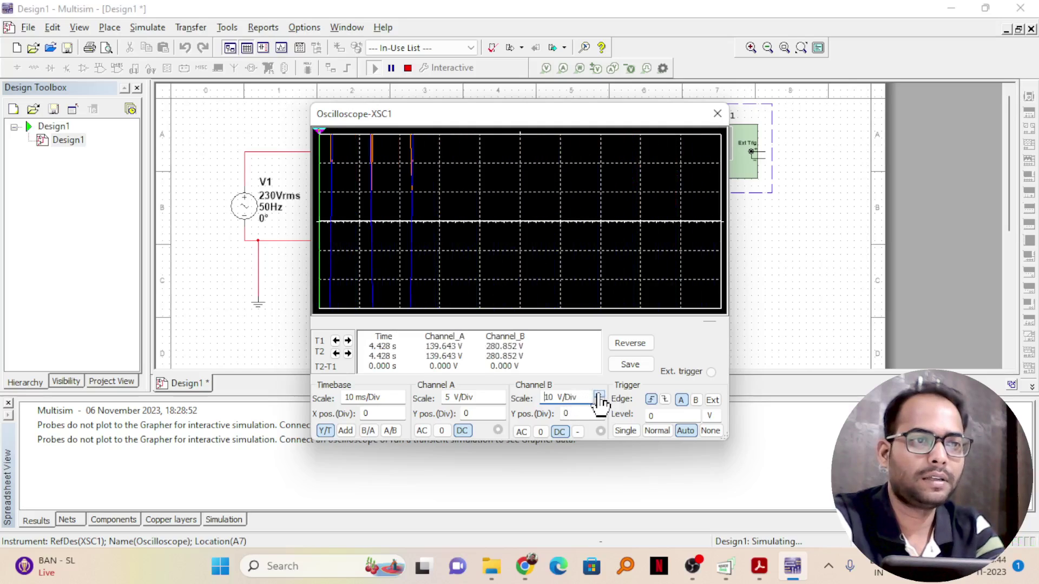
left_click(599, 396)
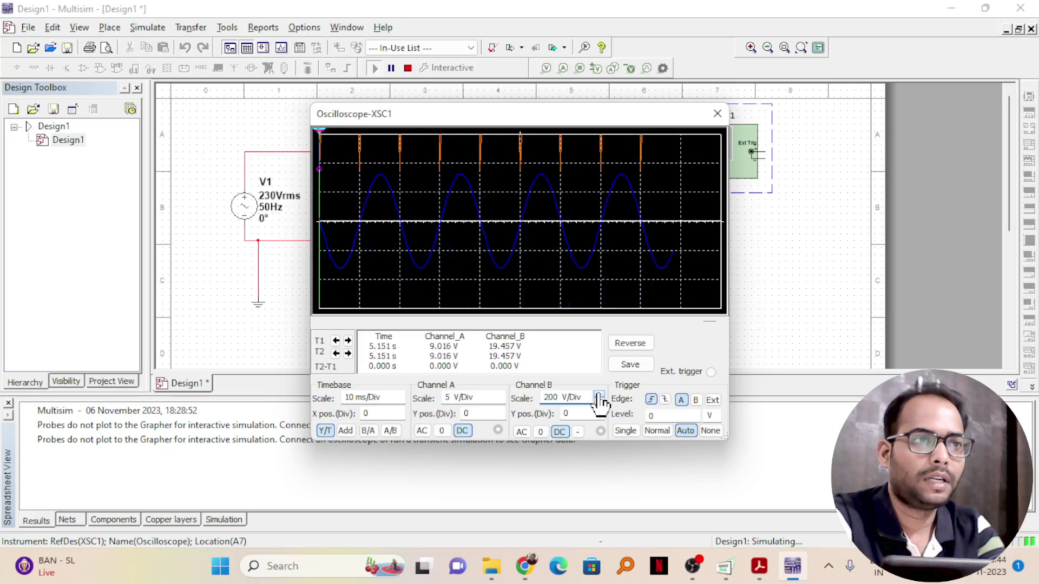
left_click(599, 396)
left_click(599, 401)
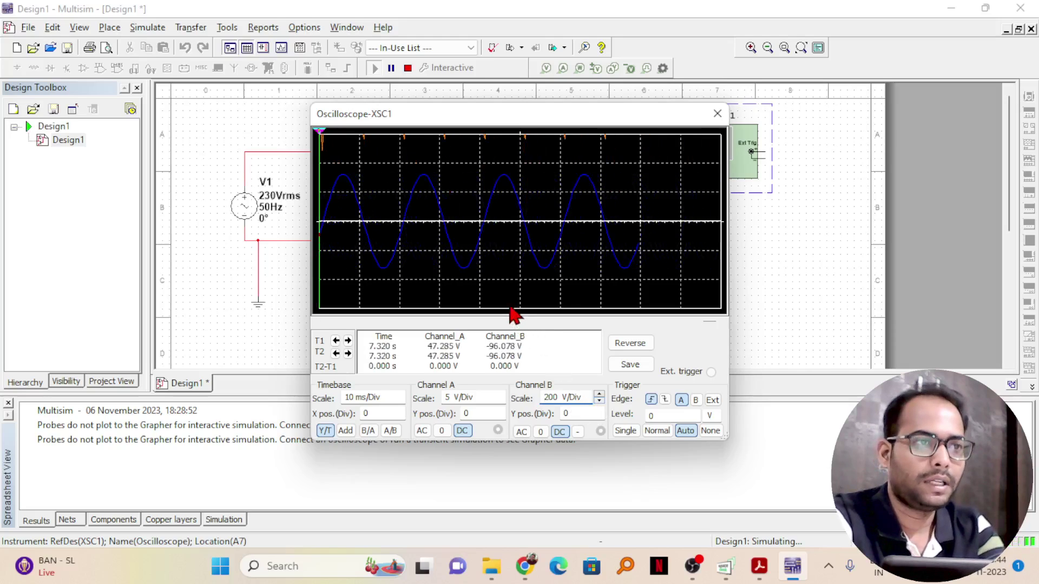
Step: Set the Channel A scale to 100 V/Div
left_click(476, 399)
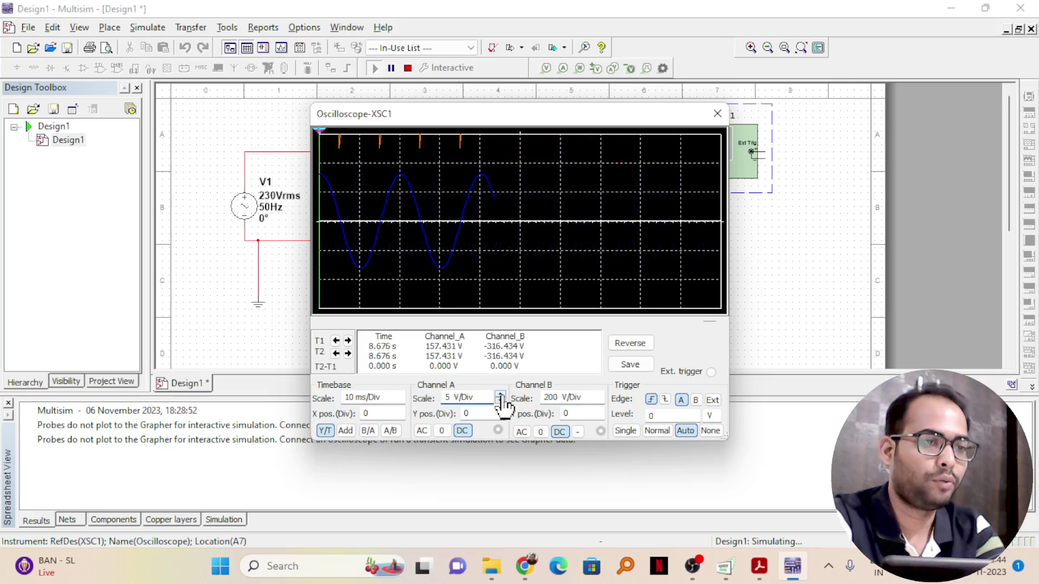
double_click(501, 397)
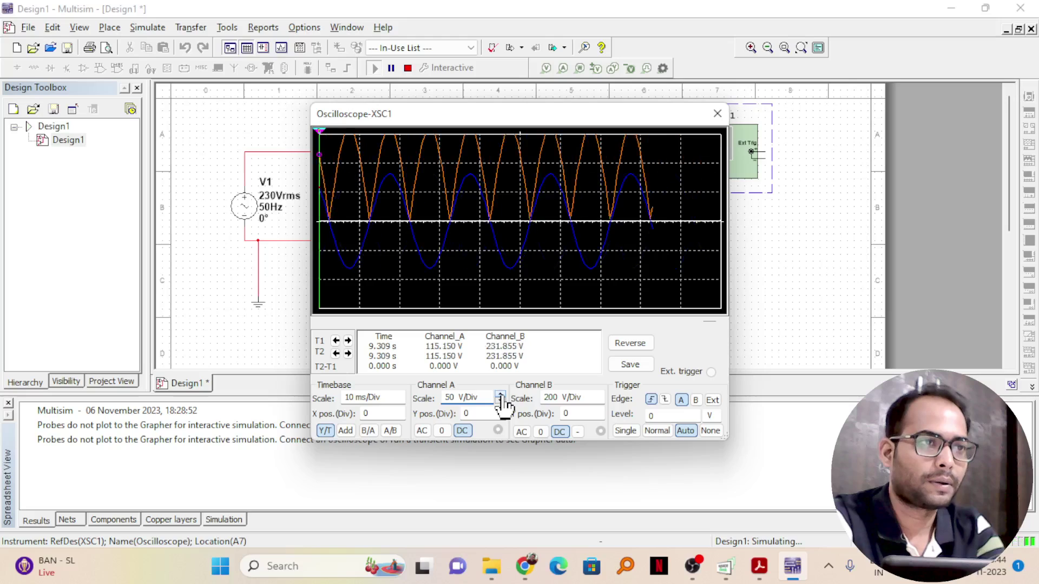
double_click(501, 396)
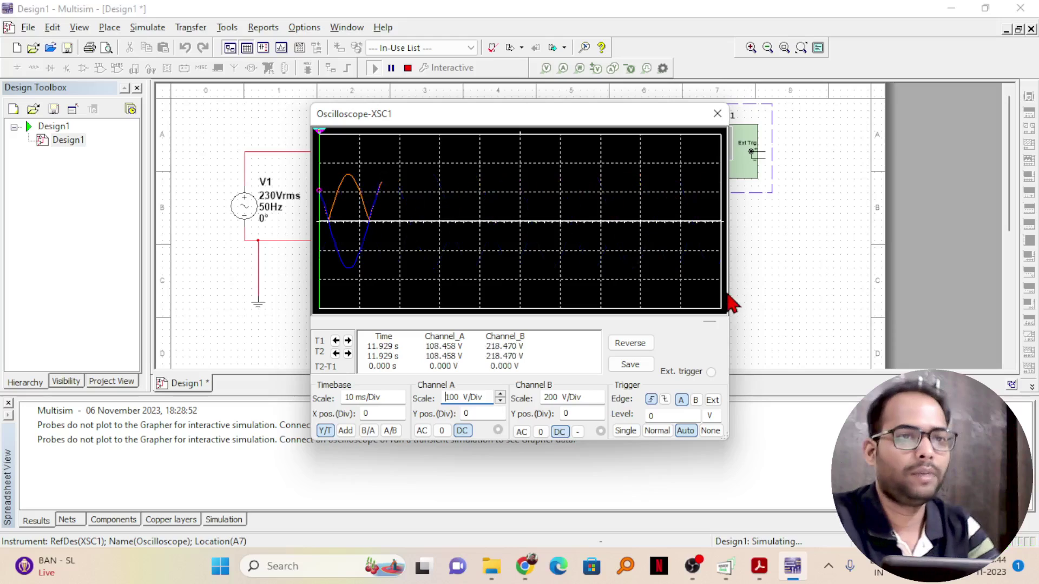
Step: Enlarge the oscilloscope window and try Channel B at 100 V/Div before restoring 200 V/Div
left_click_drag(783, 340, 810, 348)
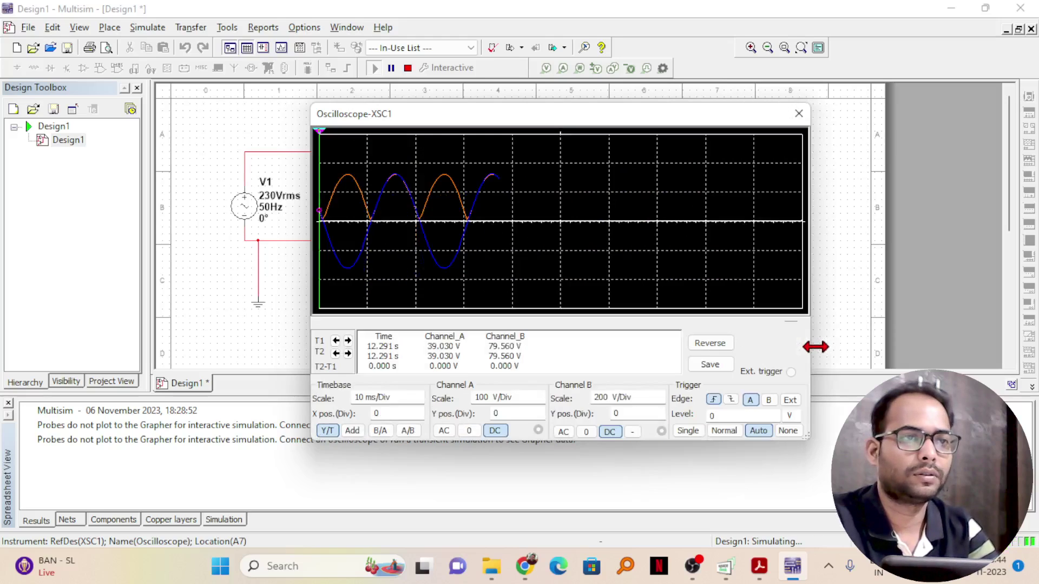
left_click_drag(472, 106, 457, 30)
left_click_drag(307, 192, 104, 233)
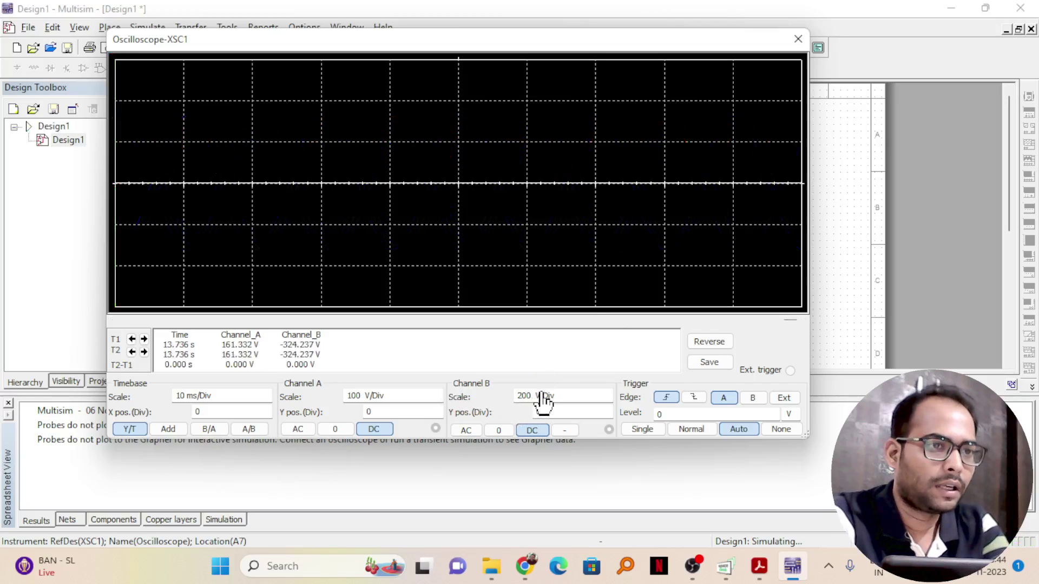
left_click(608, 403)
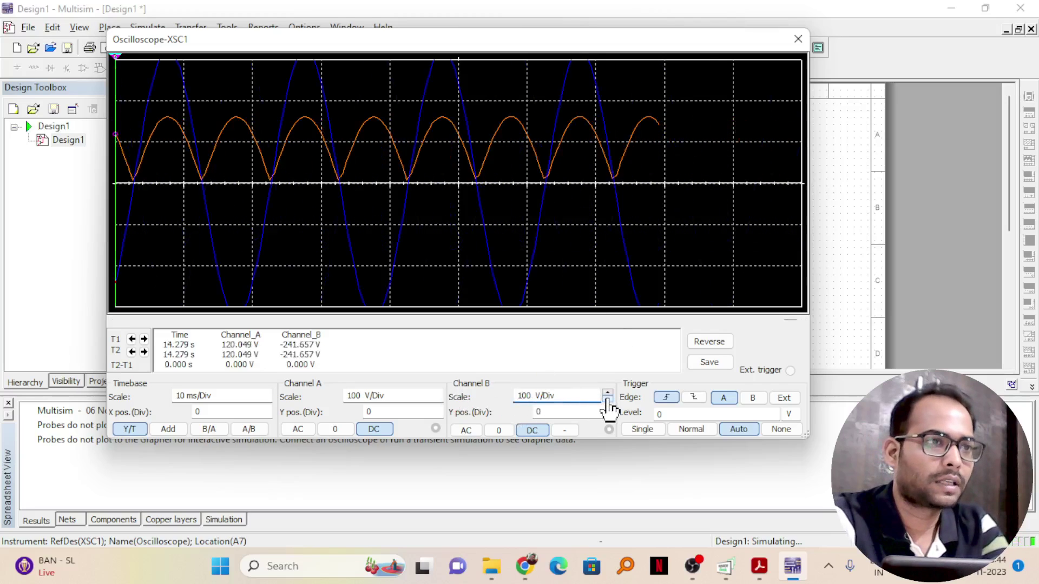
left_click(607, 393)
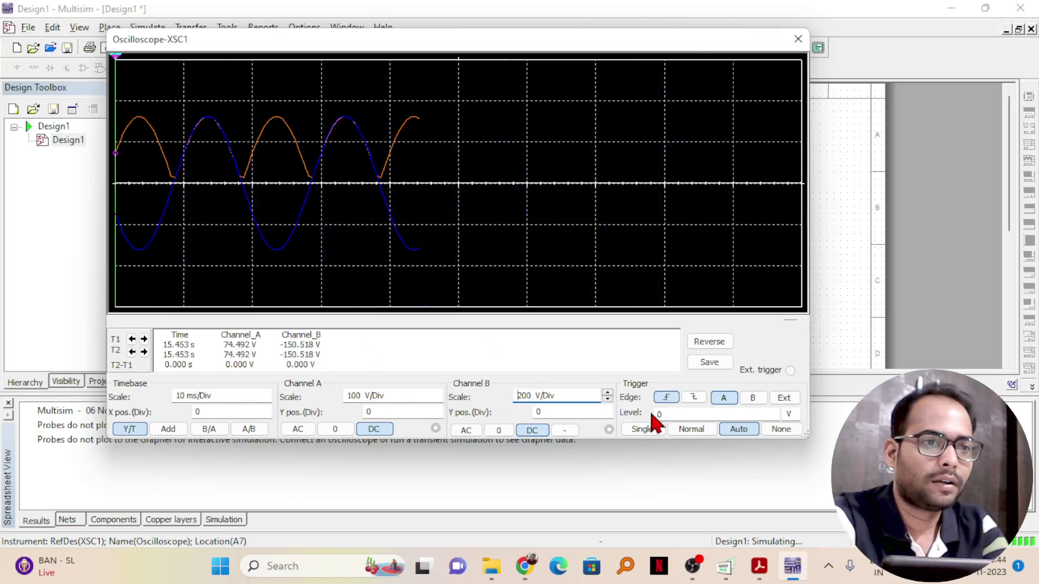
Step: Try the Single, Normal, Auto and None trigger modes, ending on Auto
left_click(642, 429)
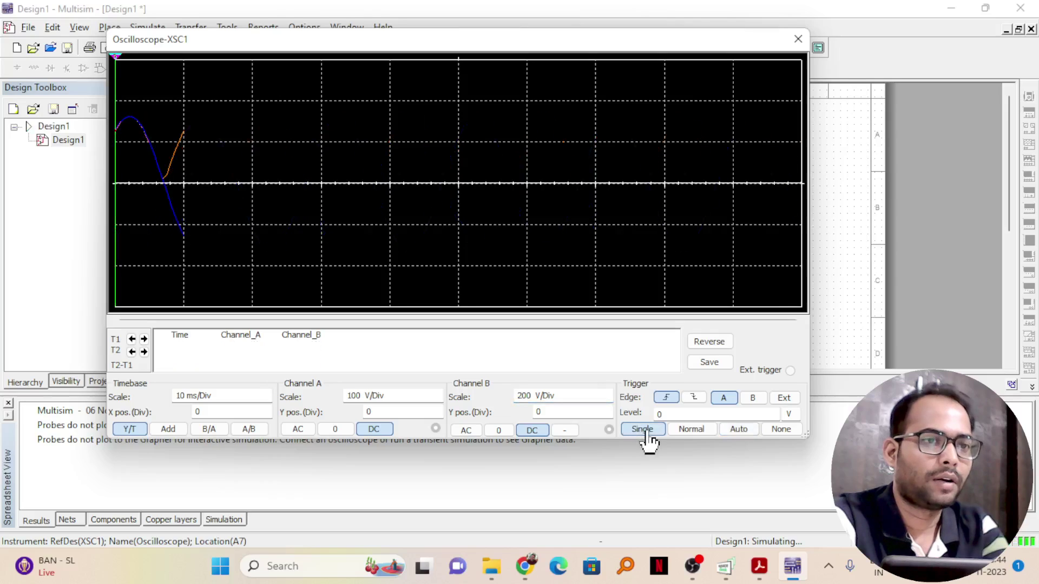
left_click(693, 431)
left_click(738, 429)
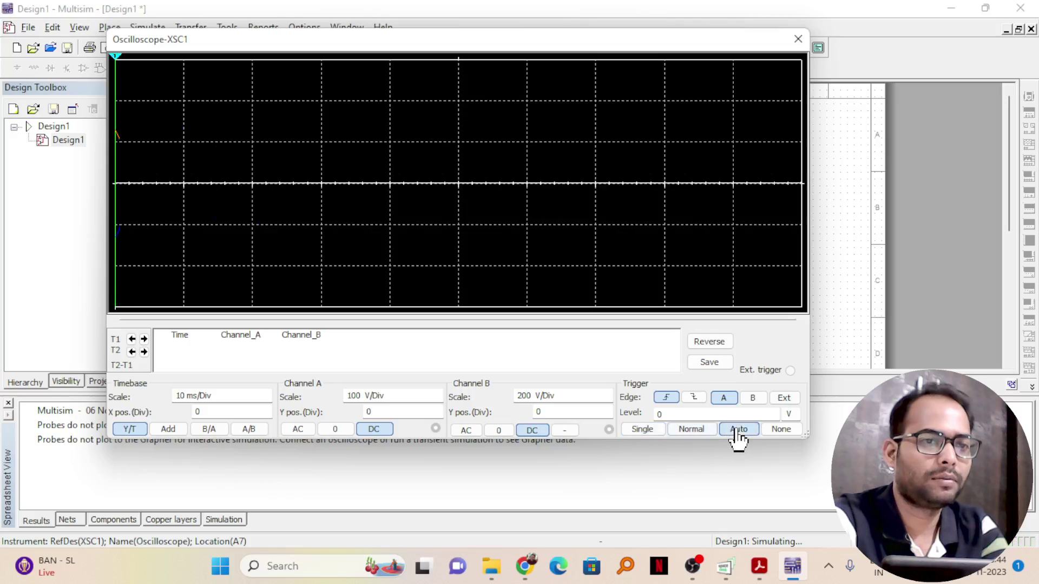
left_click(773, 430)
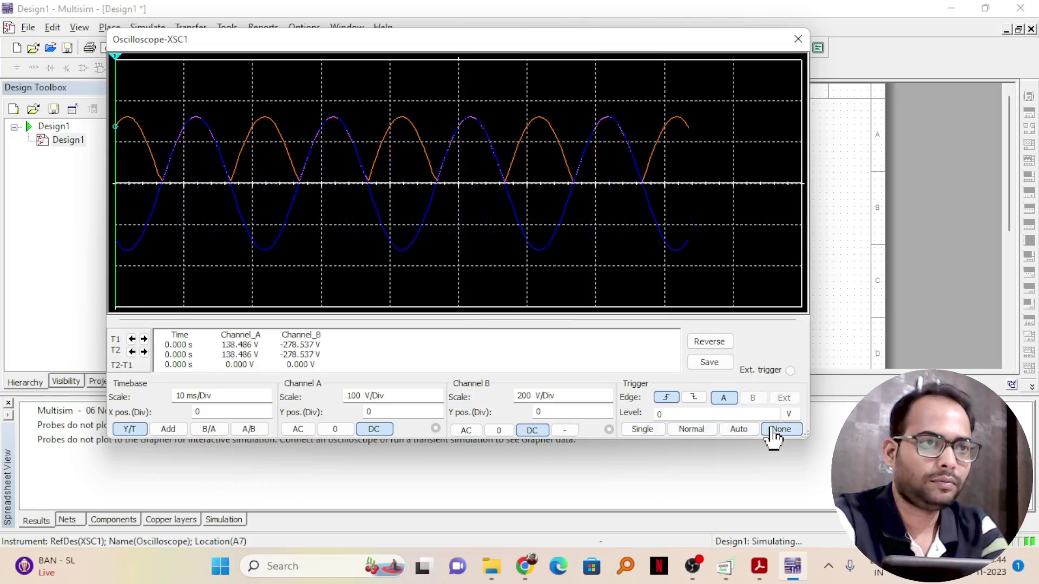
left_click(641, 430)
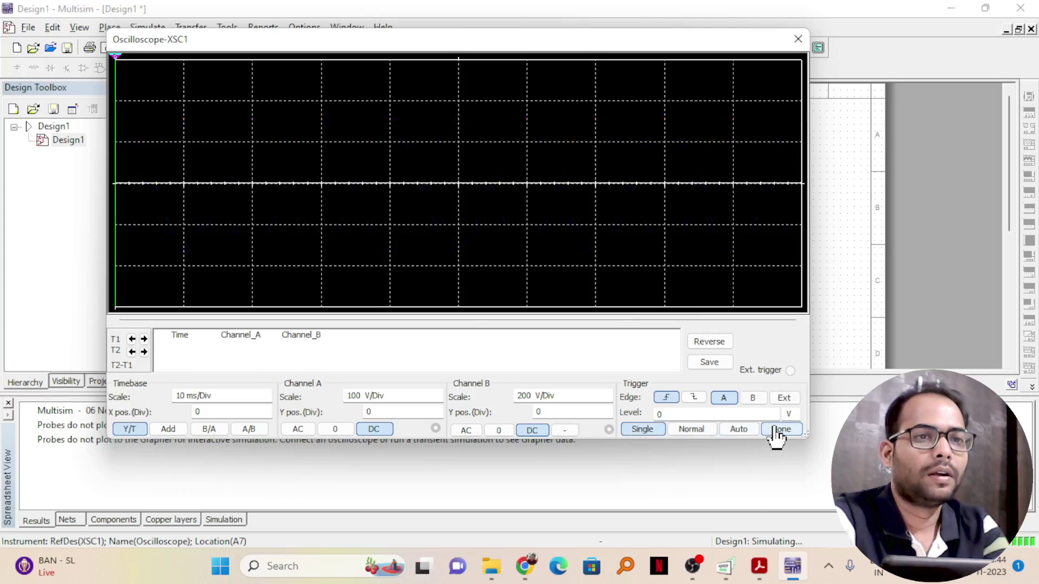
left_click(741, 433)
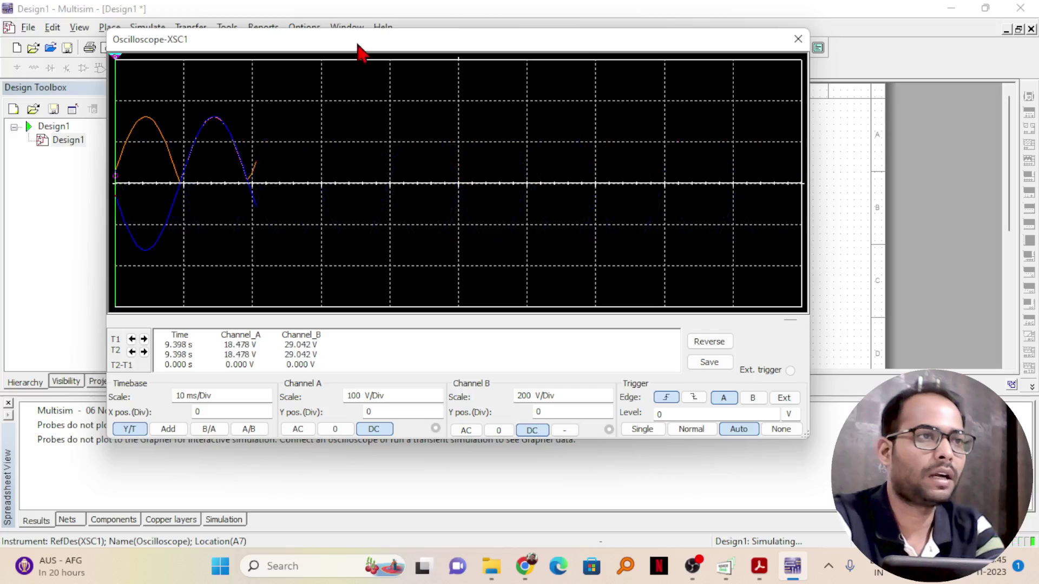
Step: Move the XSC1 oscilloscope window aside, capture a single sweep, then close the display
mouse_move(480, 43)
left_mouse_down()
mouse_move(846, 124)
mouse_move(707, 88)
mouse_move(574, 76)
left_mouse_up()
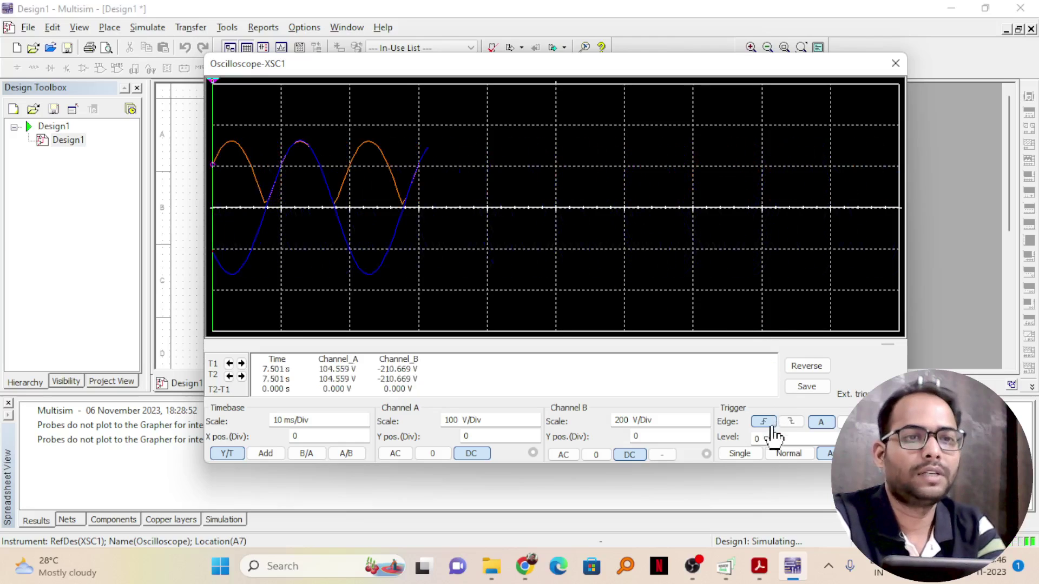
left_click(738, 458)
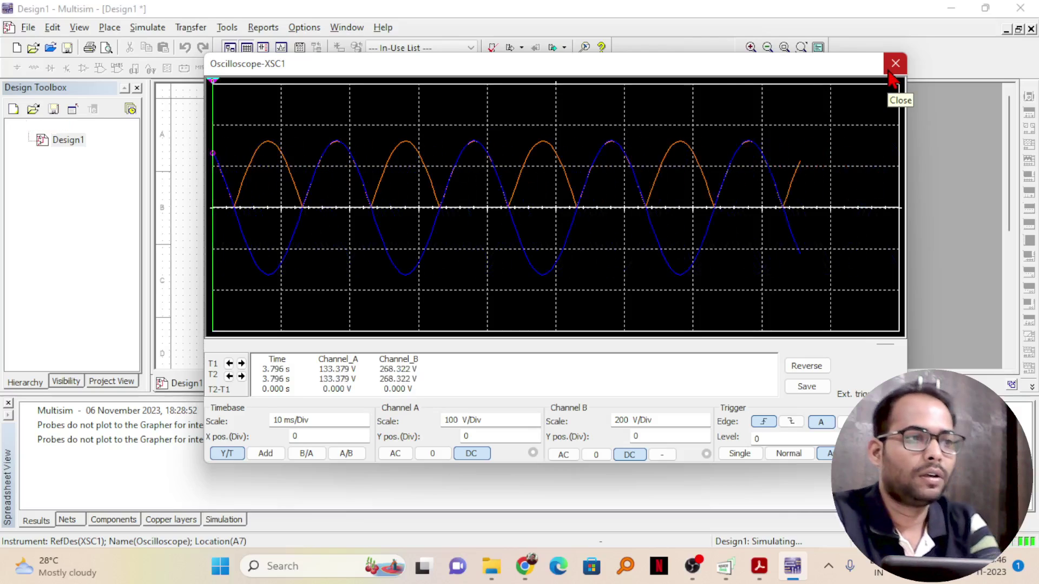
left_click(890, 70)
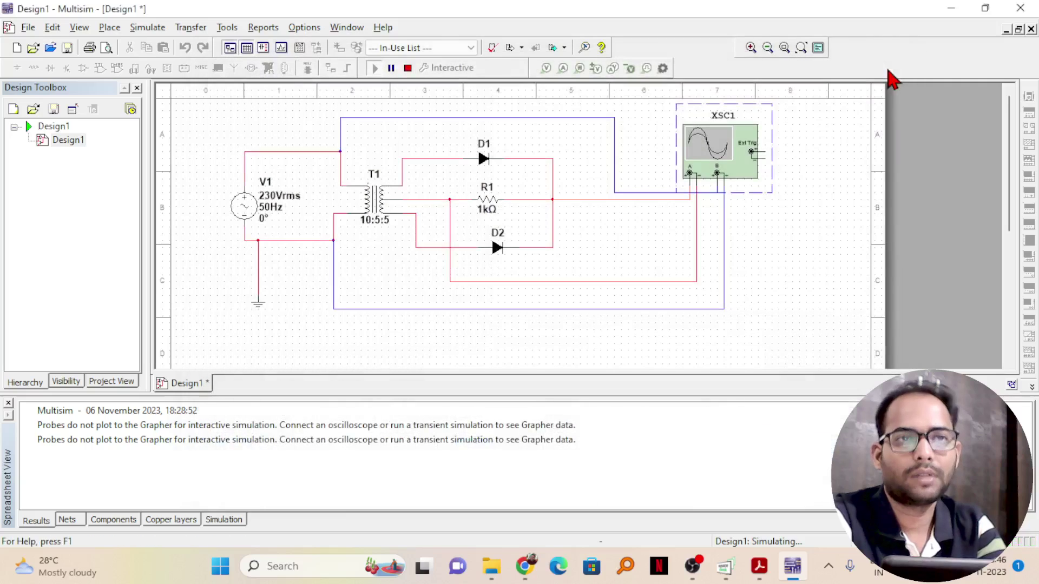